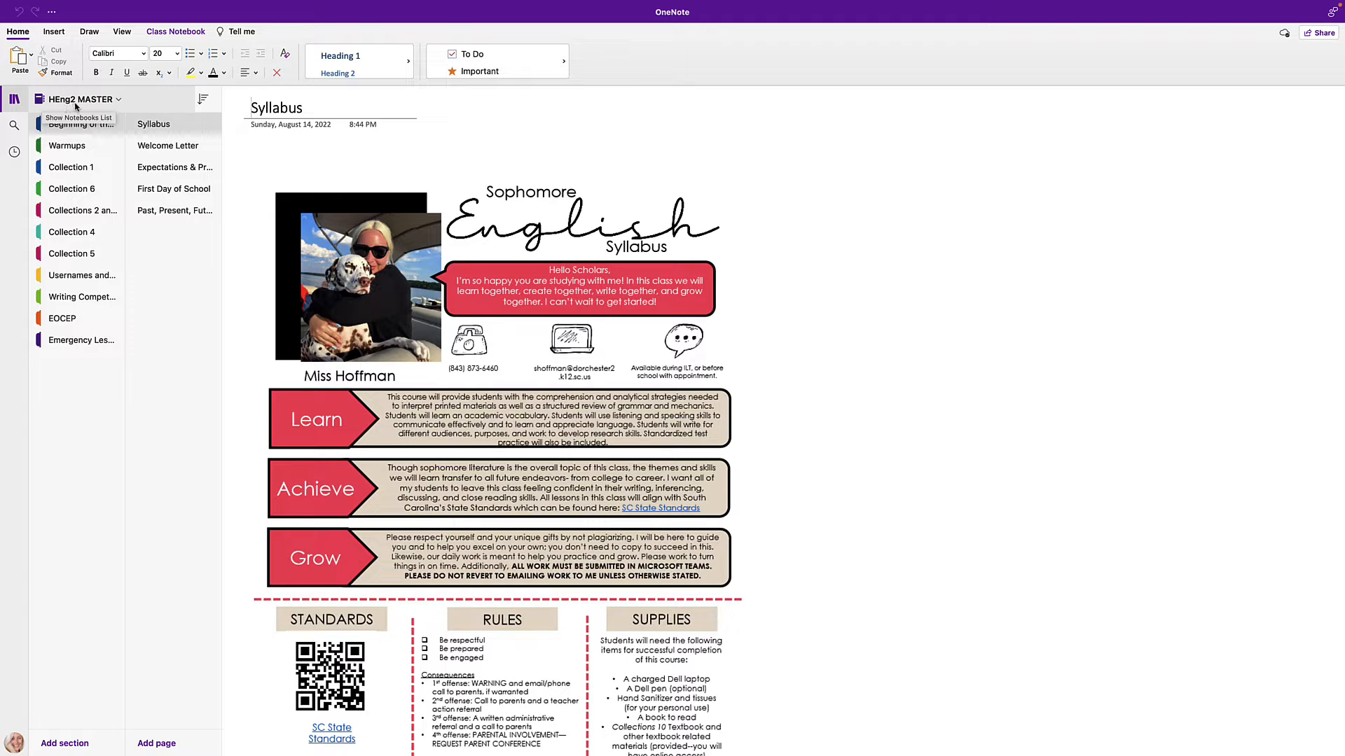
- Open the personal Dorchester School District 2 notebook from the recent notebooks
left_click(110, 105)
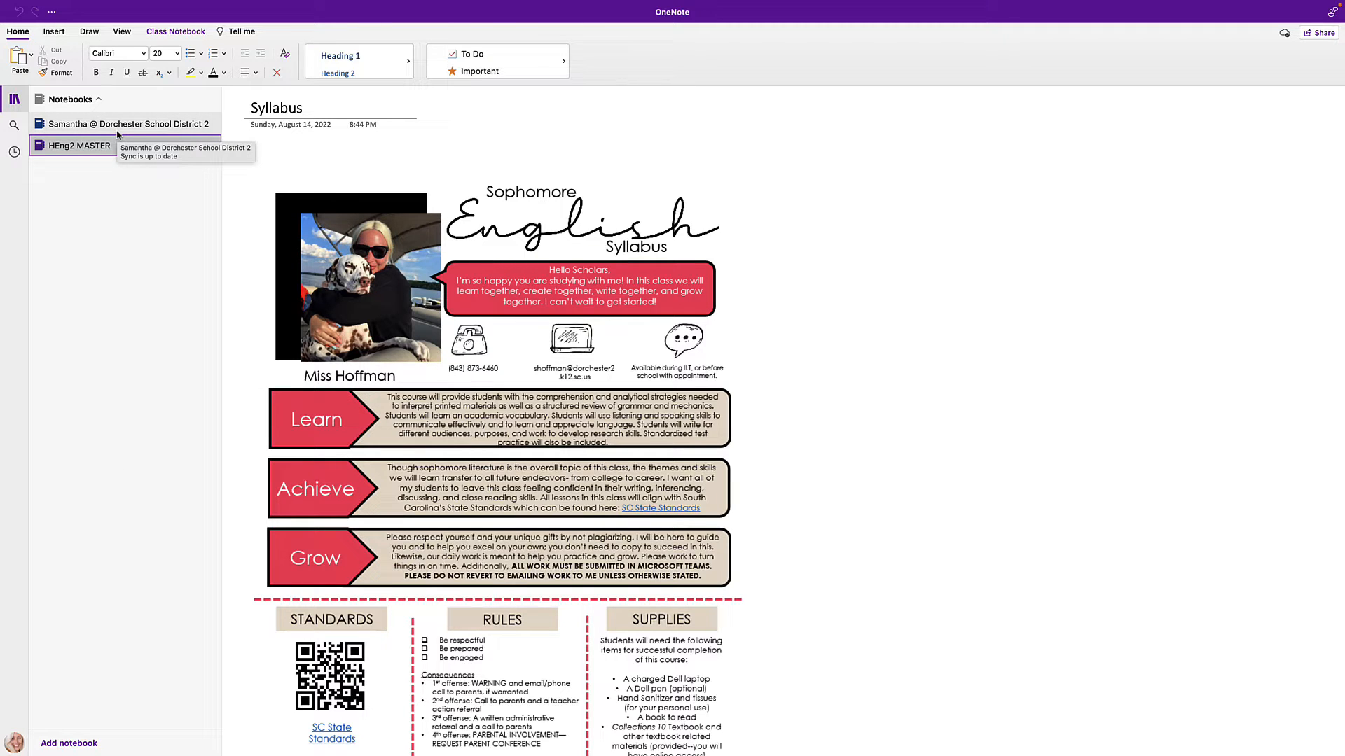
left_click(59, 746)
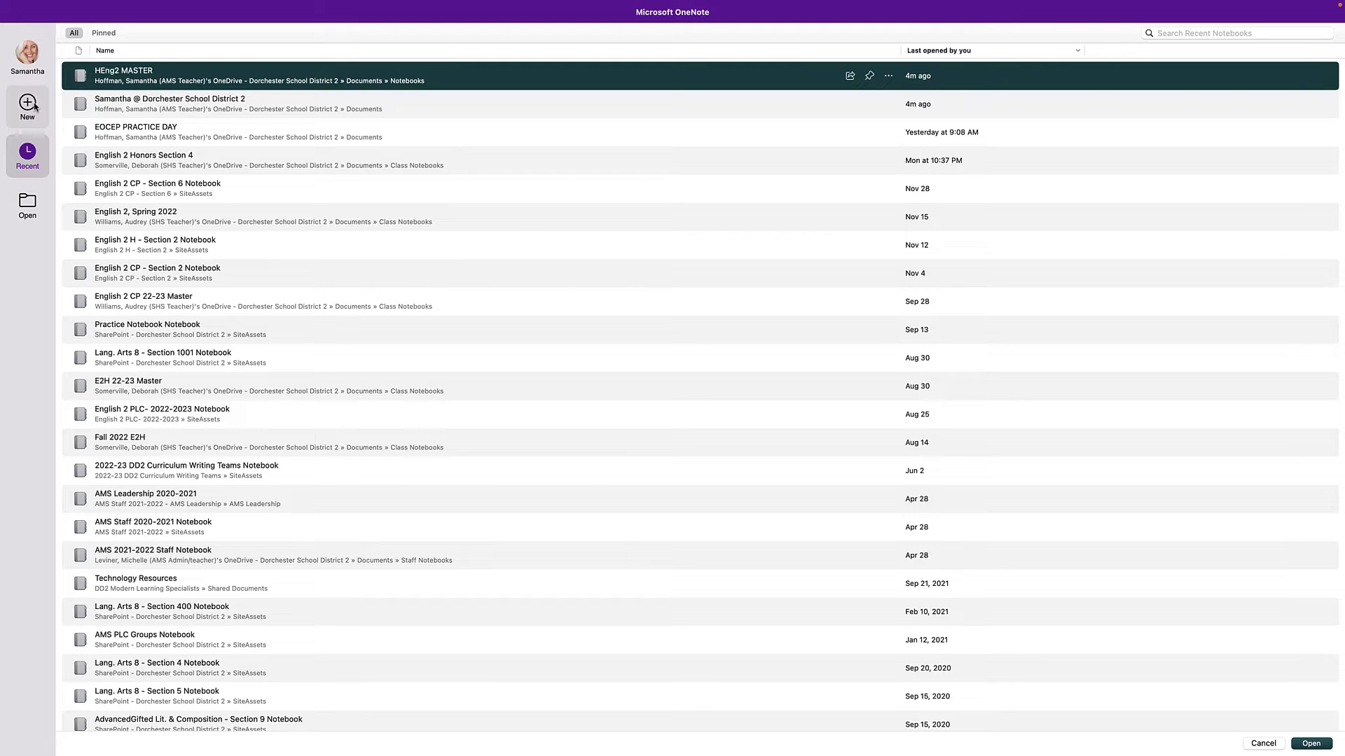
double_click(121, 106)
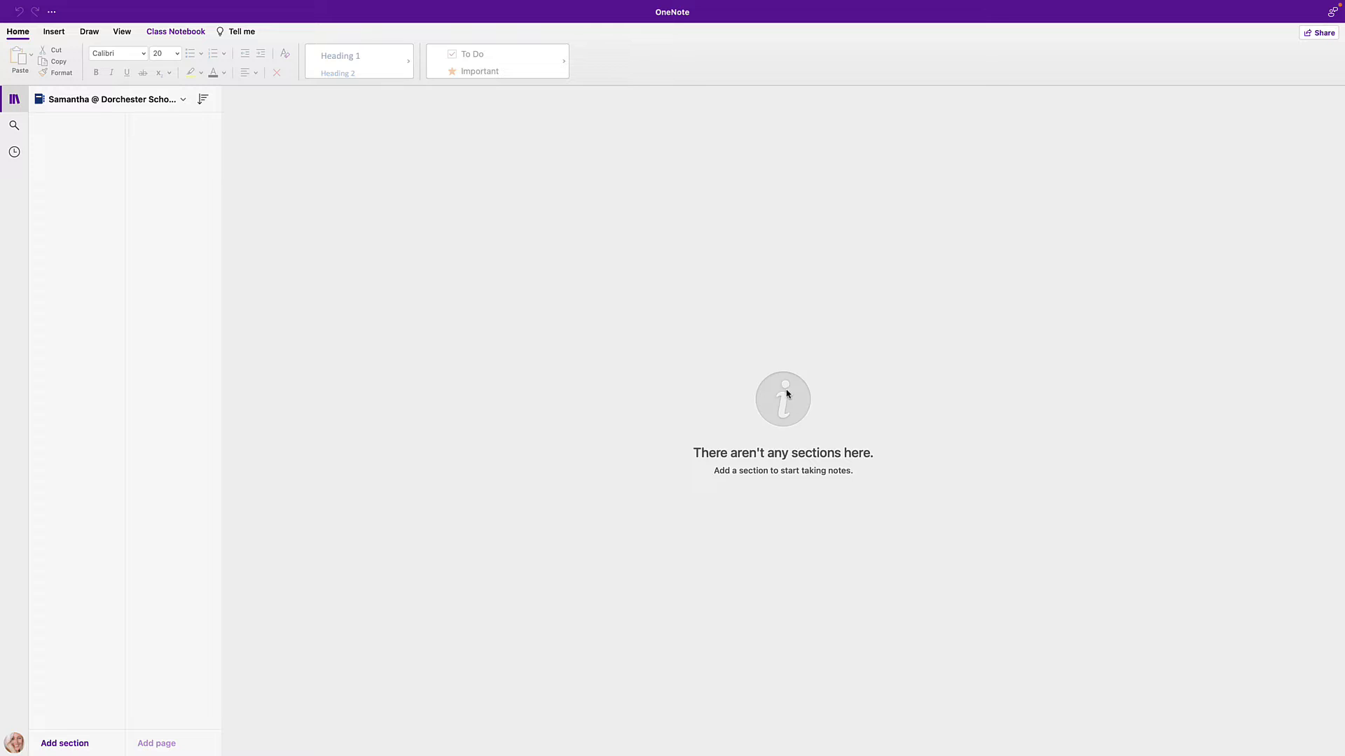
left_click(117, 102)
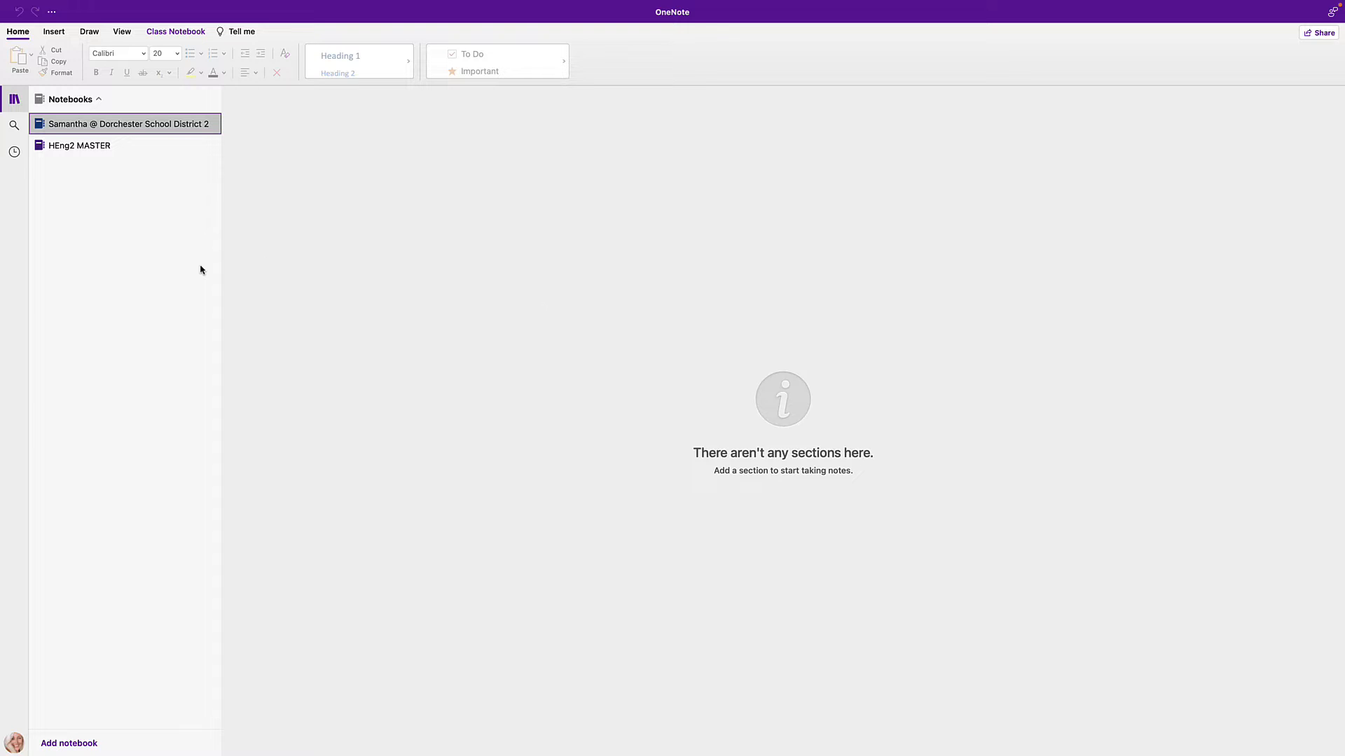
left_click(79, 125)
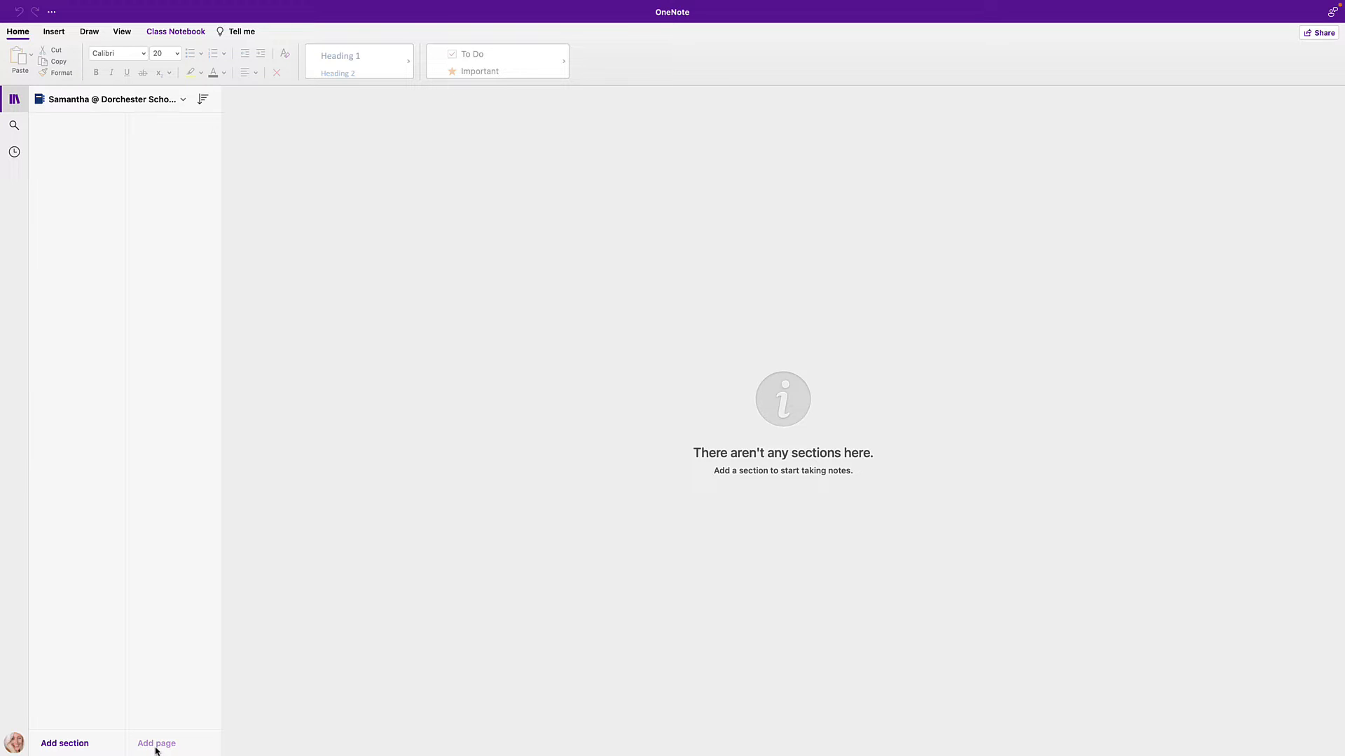
- Add a section named Employee Training to the empty notebook
left_click(64, 743)
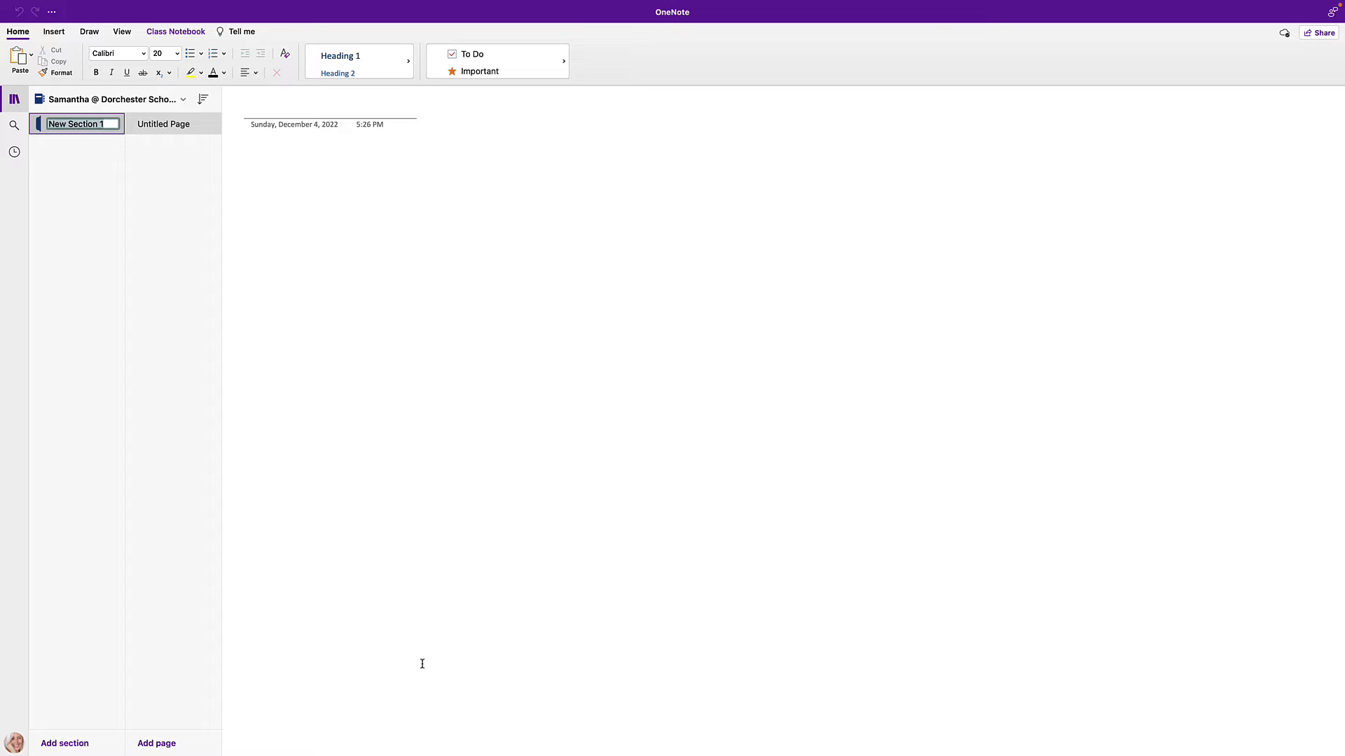
type("Employee Training")
left_click(89, 343)
- Add a second section named Incentives to the notebook
left_click(66, 744)
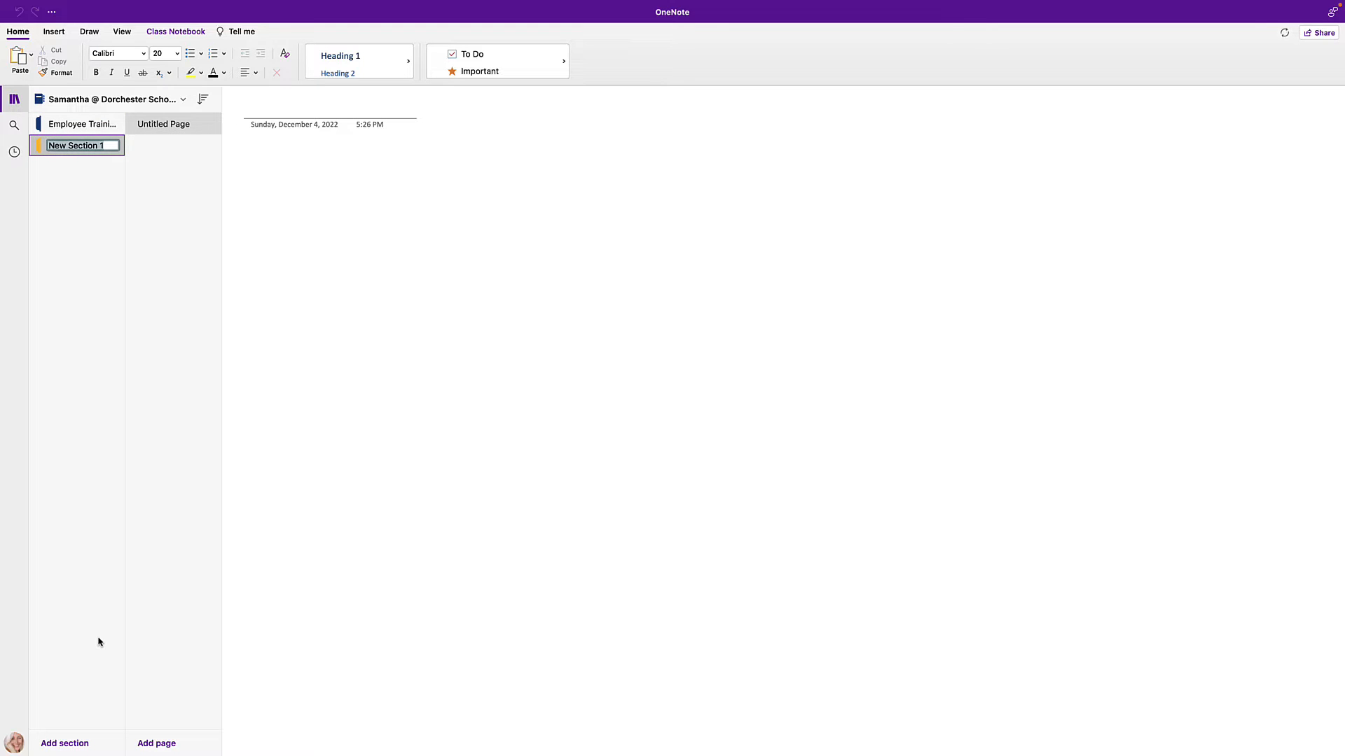
key("BackSpace")
type("Empl")
key("BackSpace")
key("BackSpace")
key("BackSpace")
key("BackSpace")
type("Incentives")
key("Return")
- Move the Incentives section above Employee Training and select the Employee Training section
left_click_drag(72, 151, 72, 124)
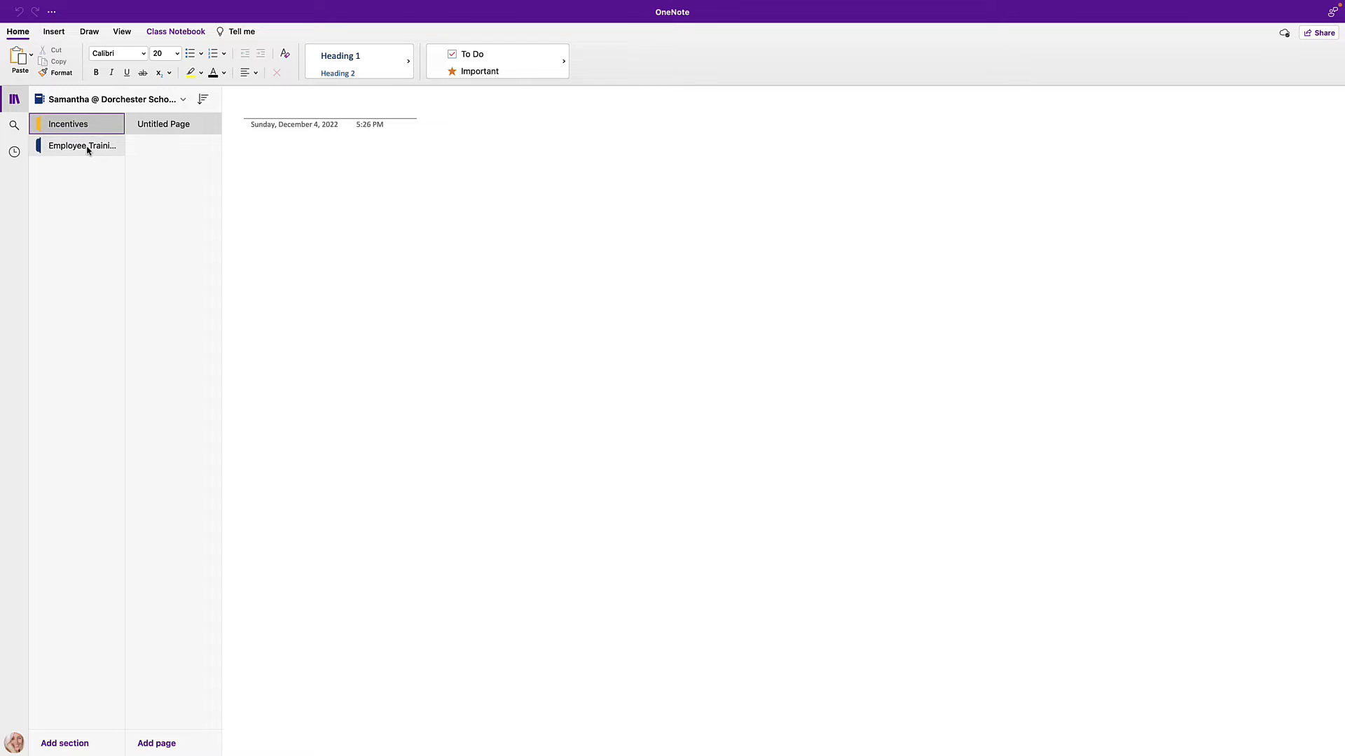
left_click(44, 150)
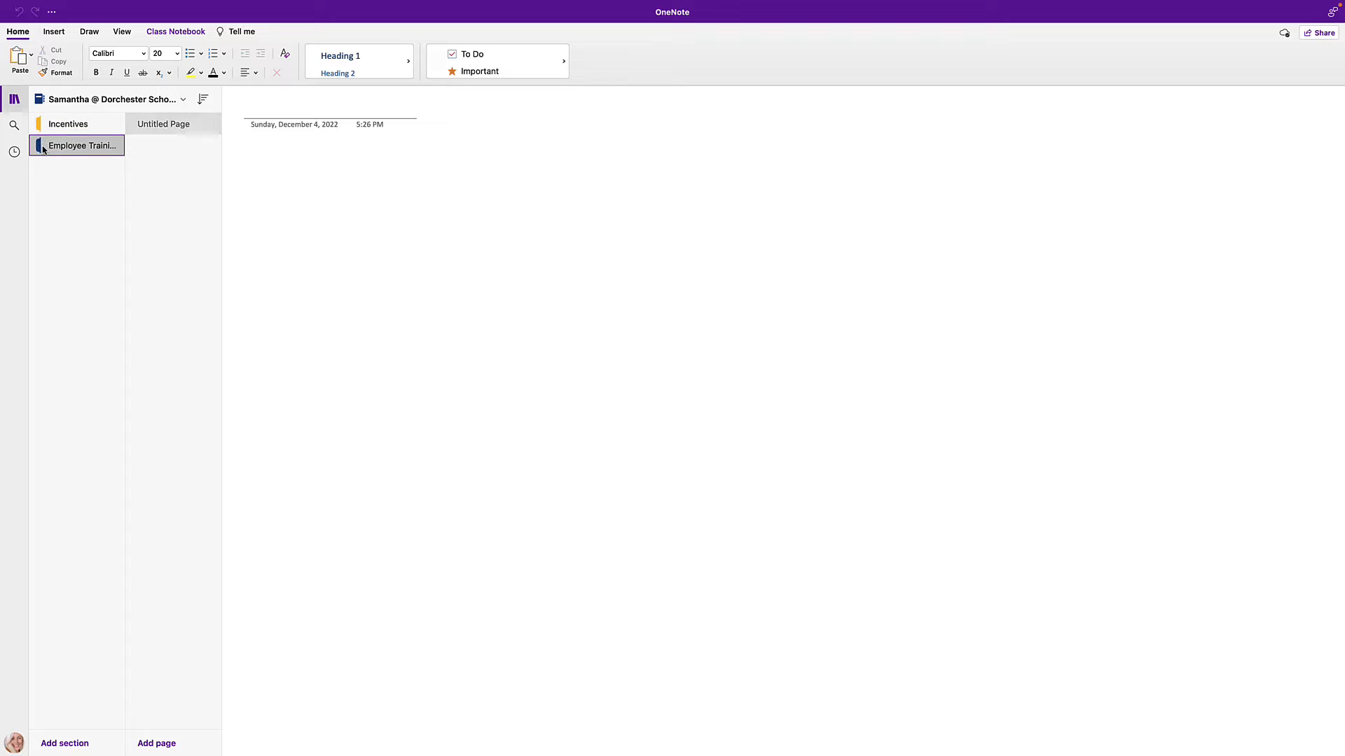
left_click(47, 129)
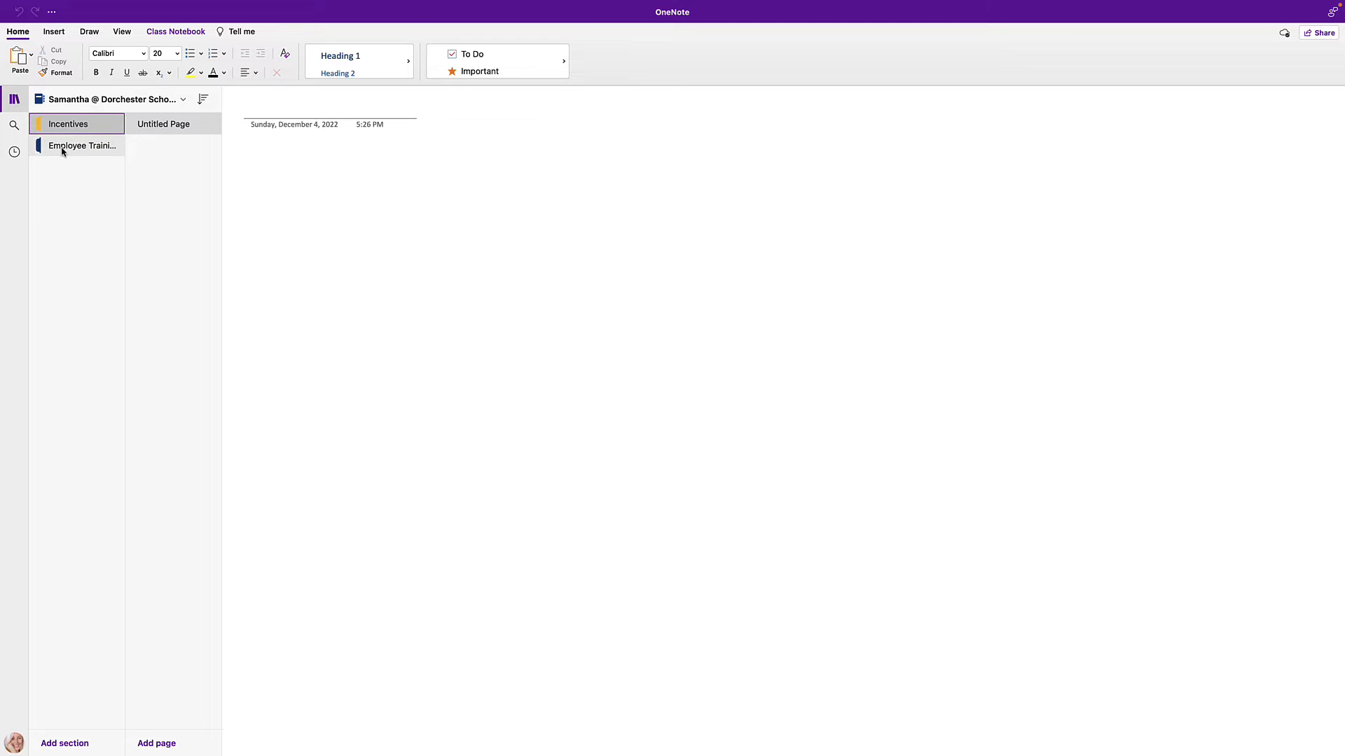
left_click(62, 151)
double_click(63, 151)
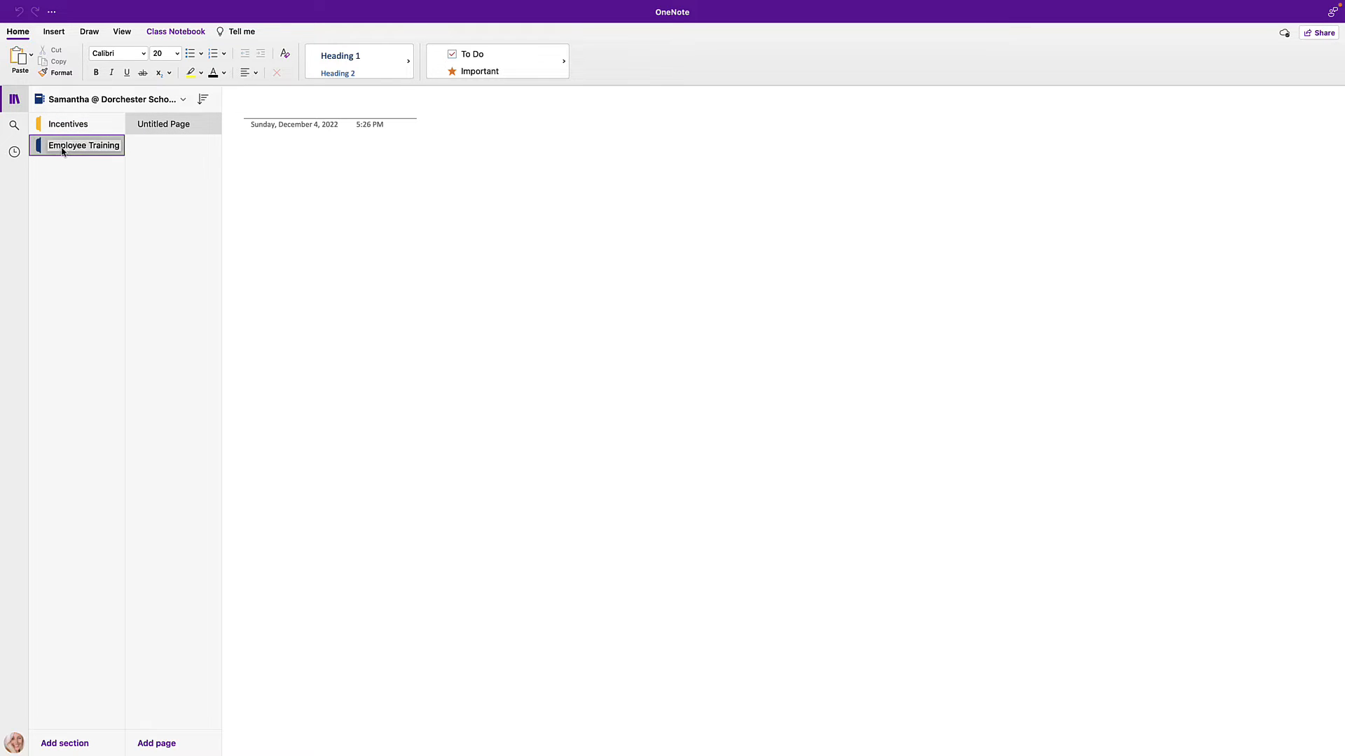
key("Return")
- Title the untitled page in the Employee Training section October Training
left_click(303, 109)
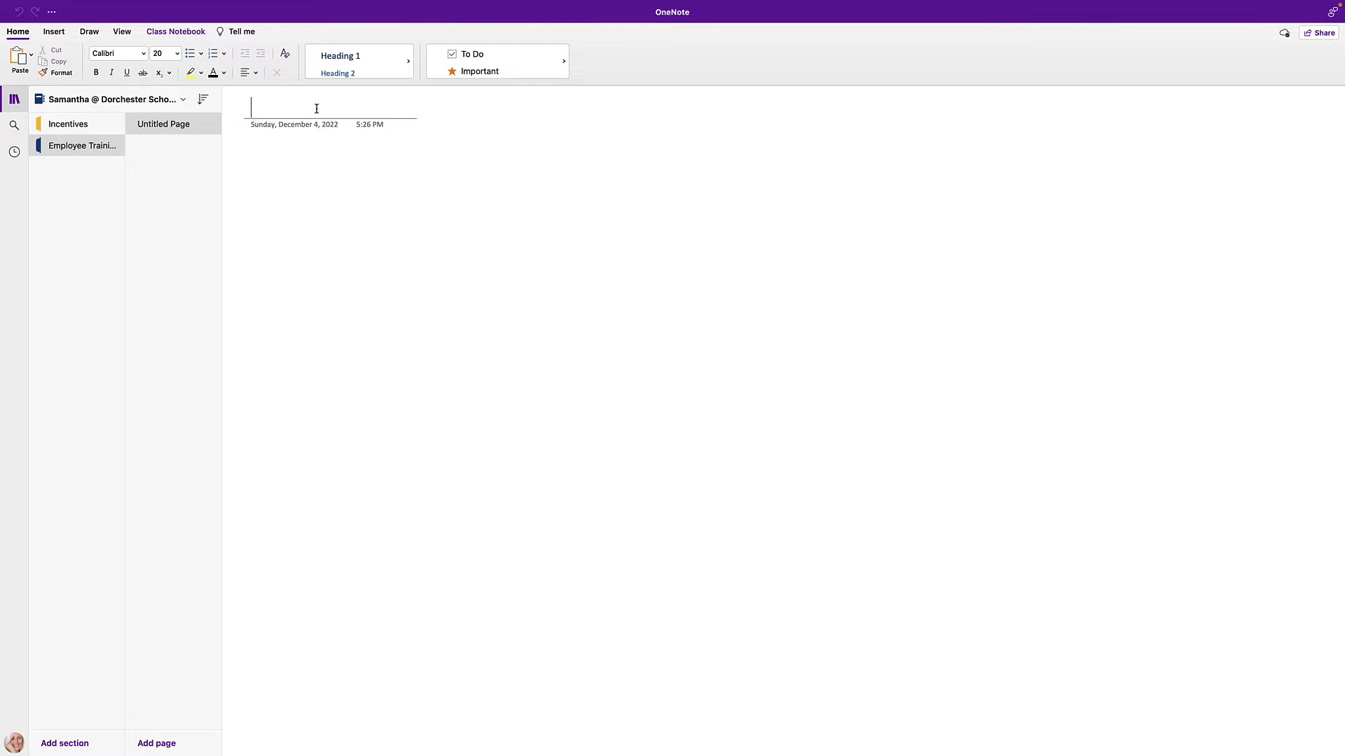
type("October Training")
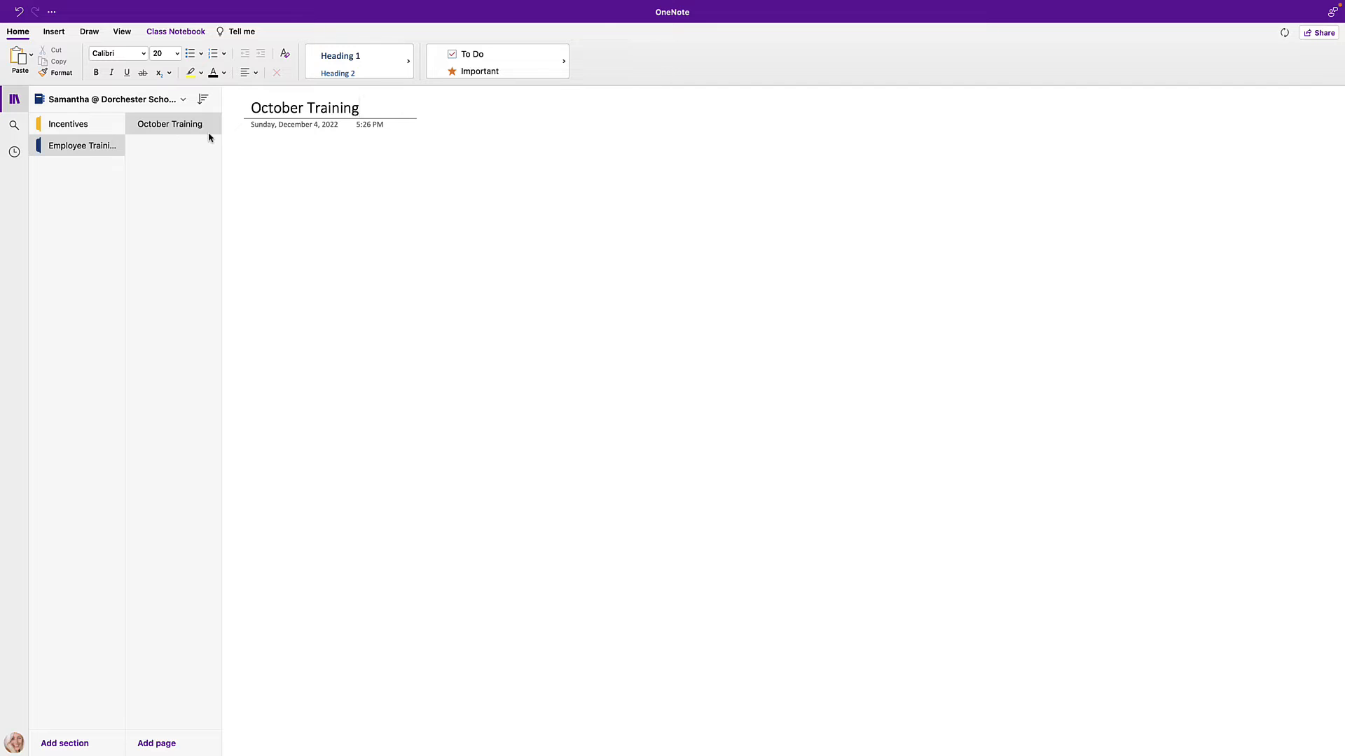
left_click(187, 165)
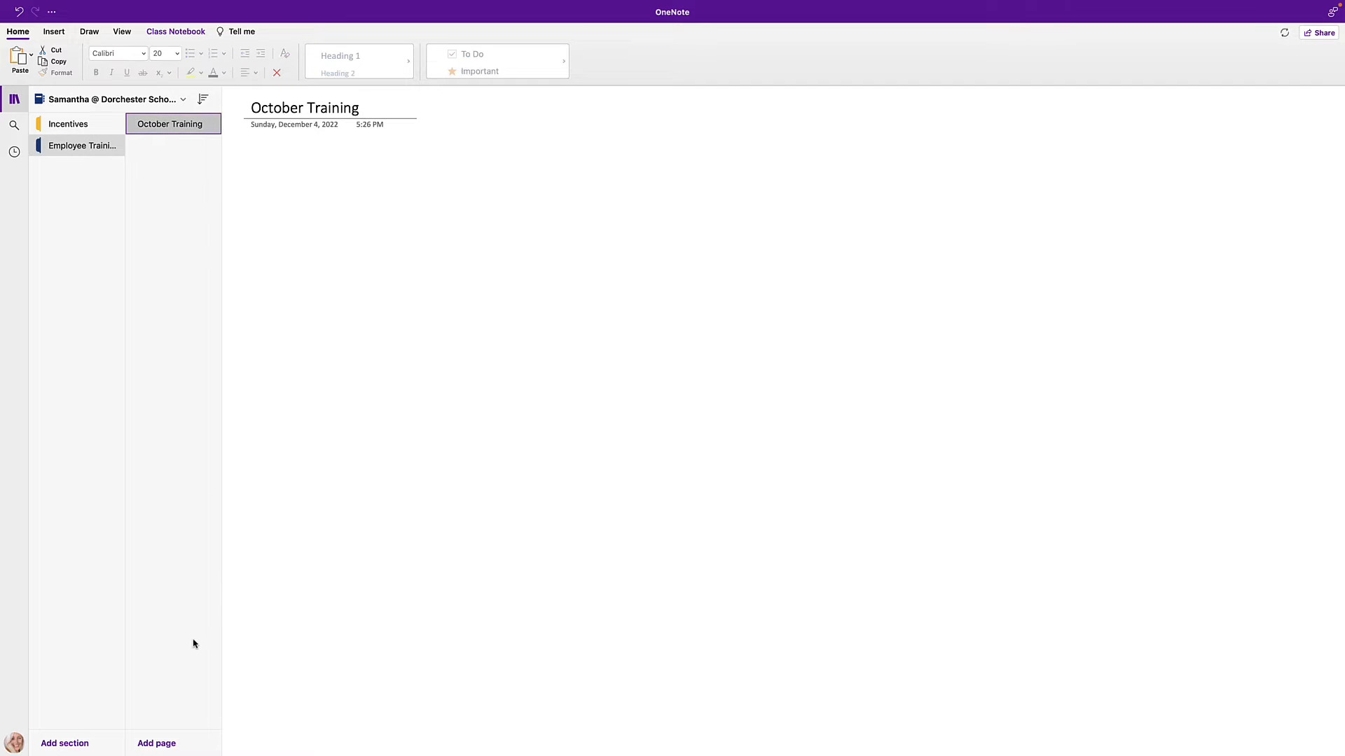
- Add a new page titled Special Training to the Employee Training section
left_click(163, 744)
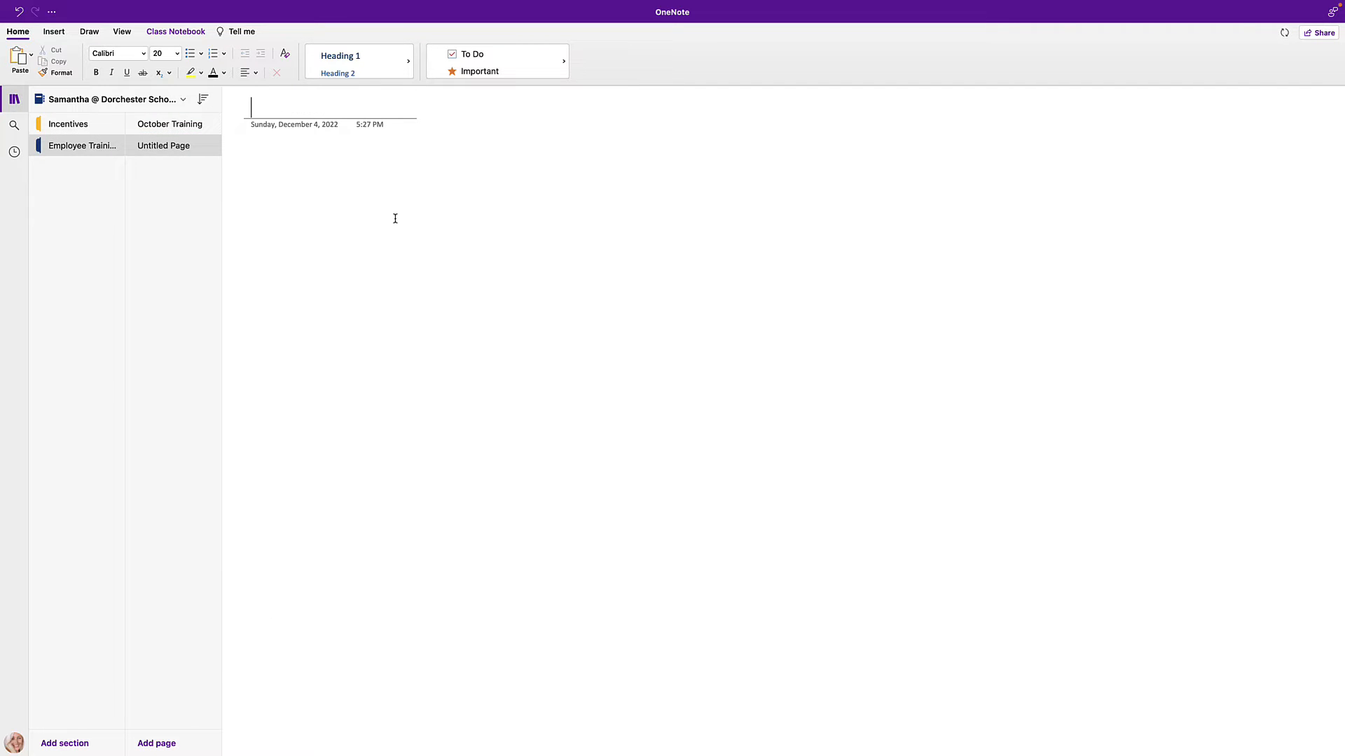
type("Special Train")
type("ing")
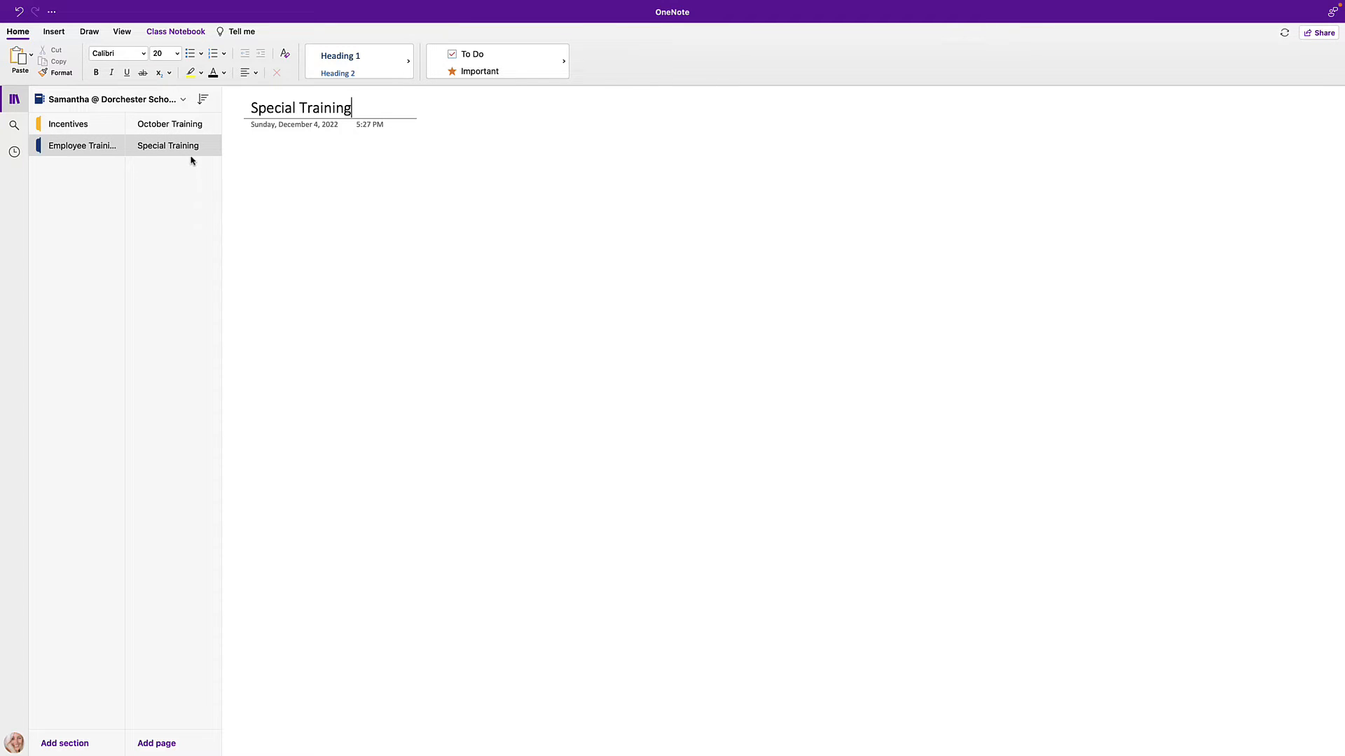
- Reorder the Employee Training pages so that Special Training comes before October Training
left_click(84, 150)
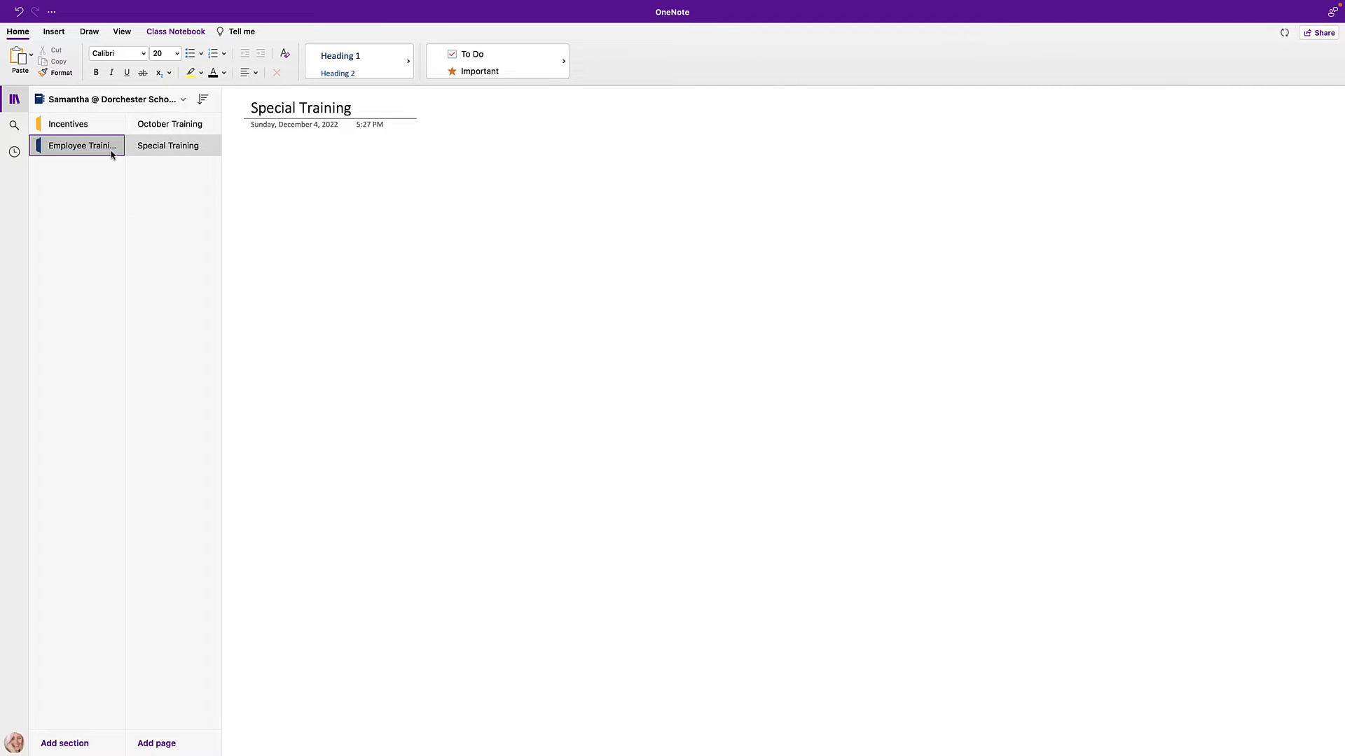
left_click(72, 130)
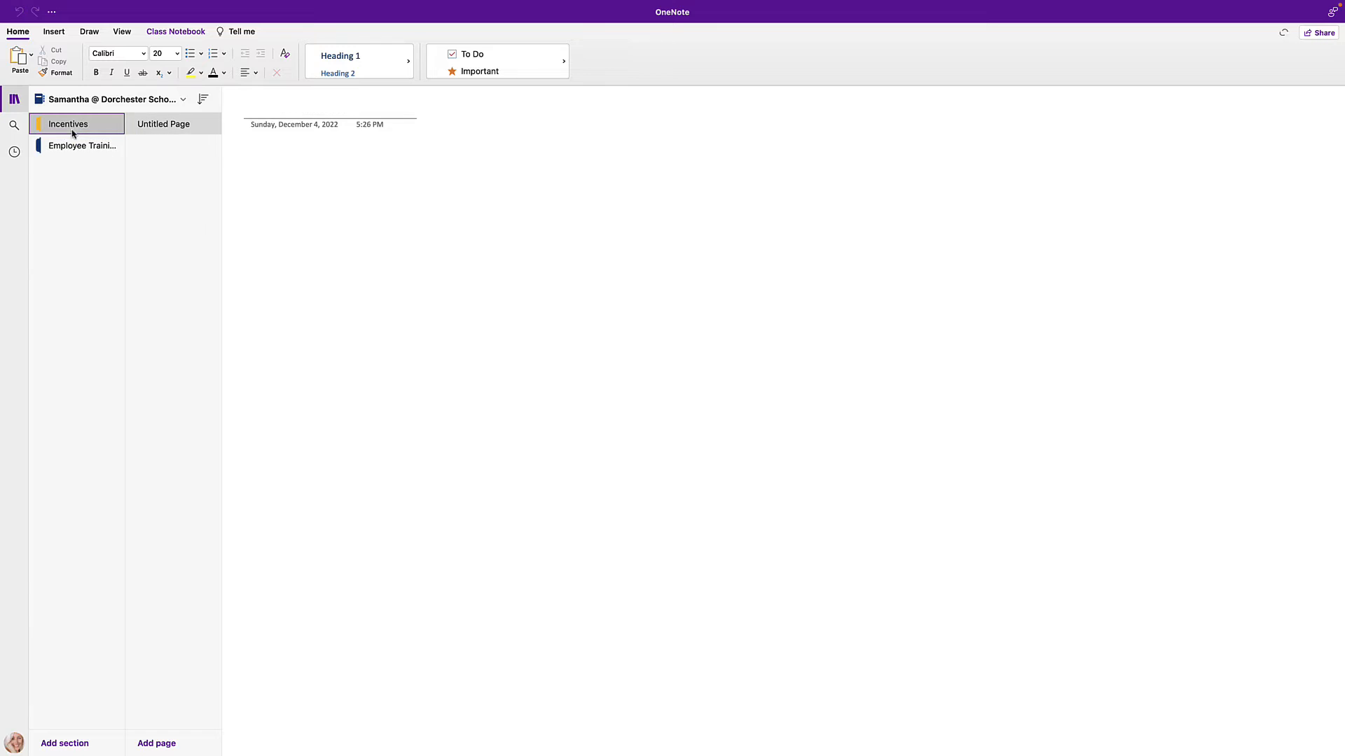
left_click(108, 151)
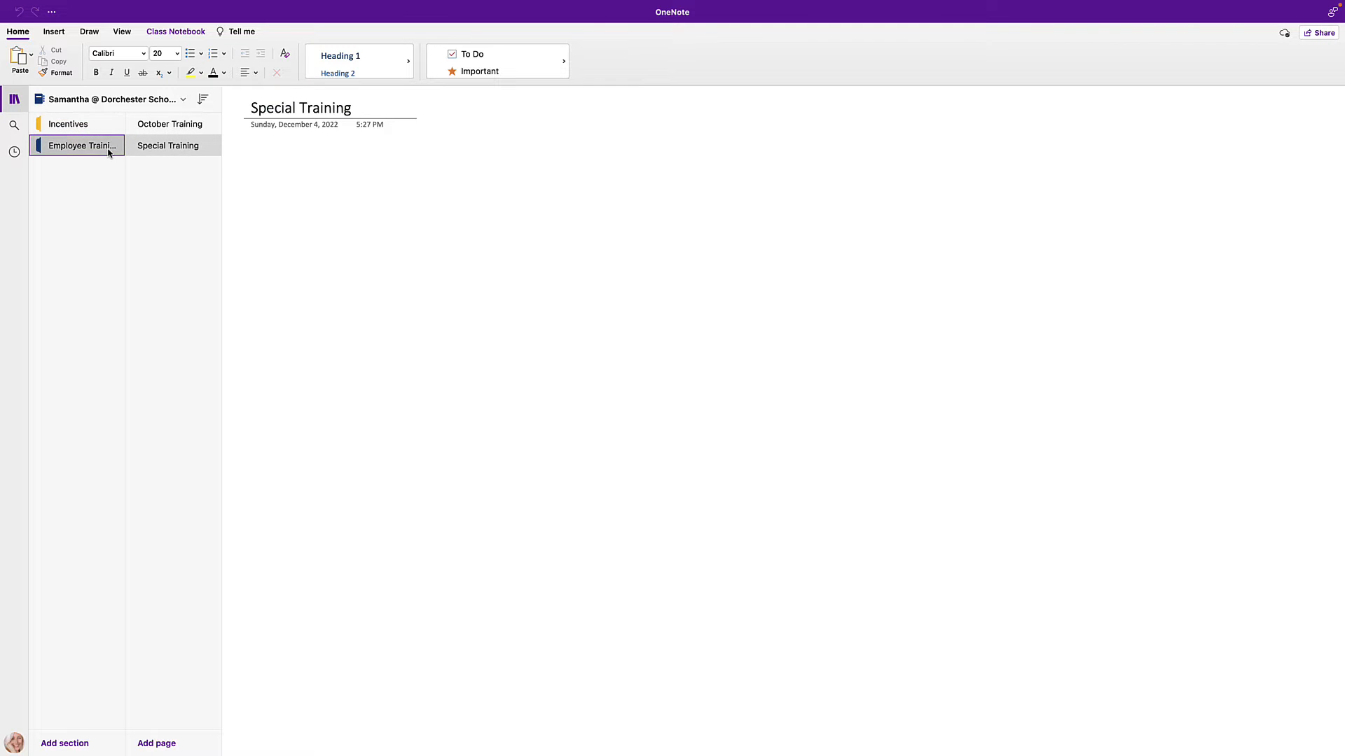
left_click(192, 144)
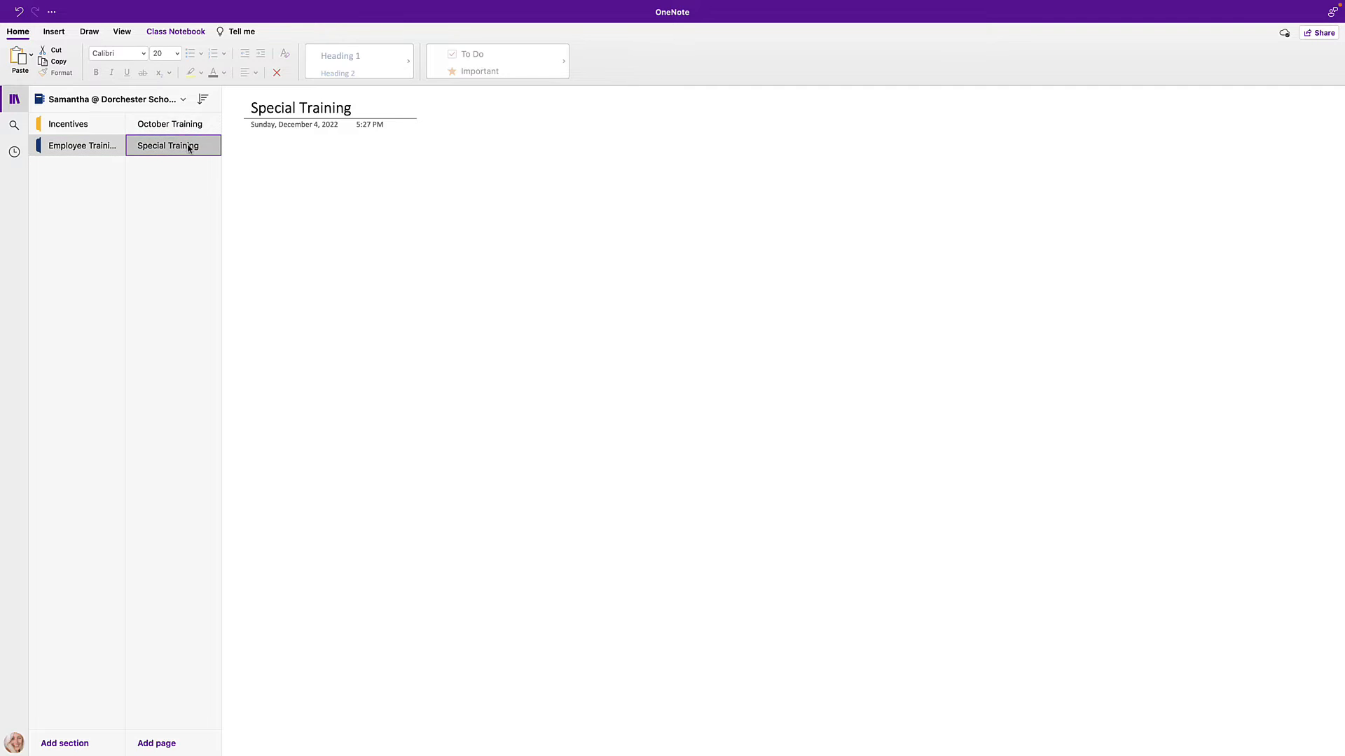
left_click_drag(186, 127, 188, 154)
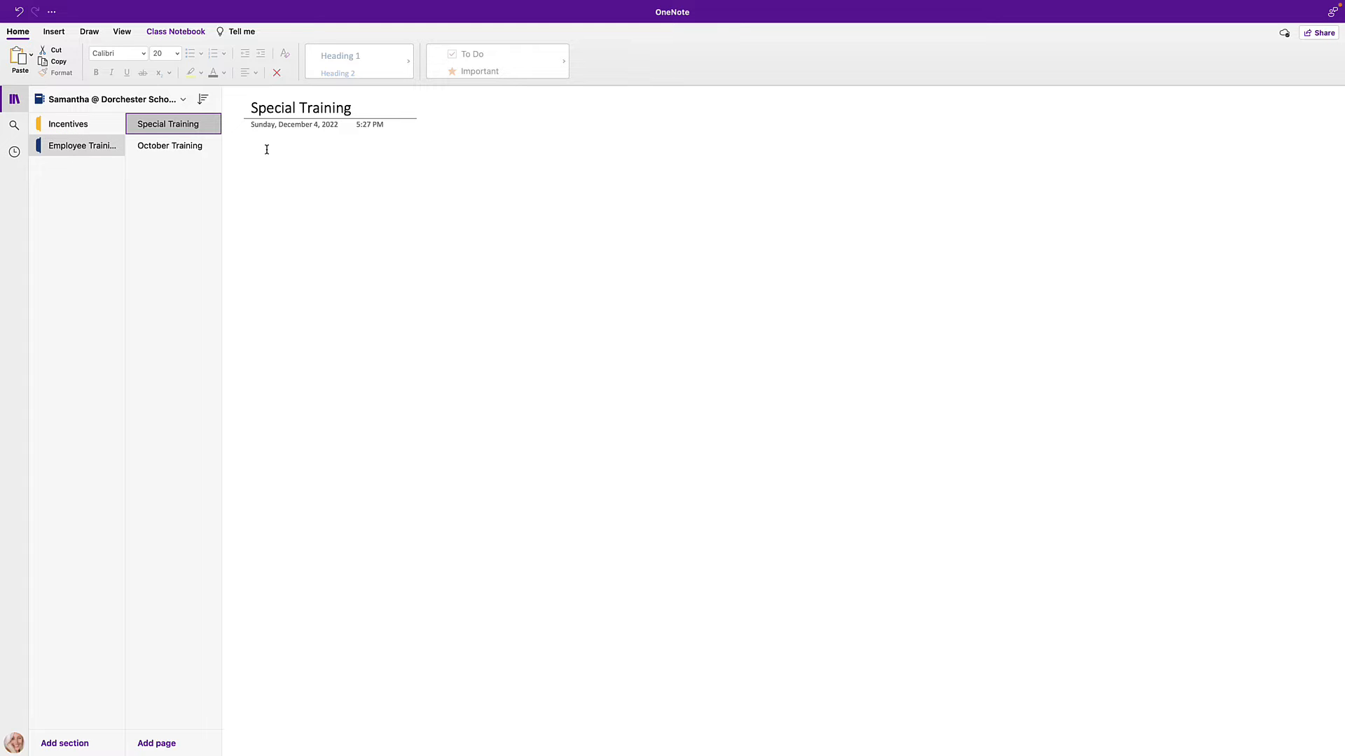
- Switch to the HEng2 MASTER notebook
left_click(164, 108)
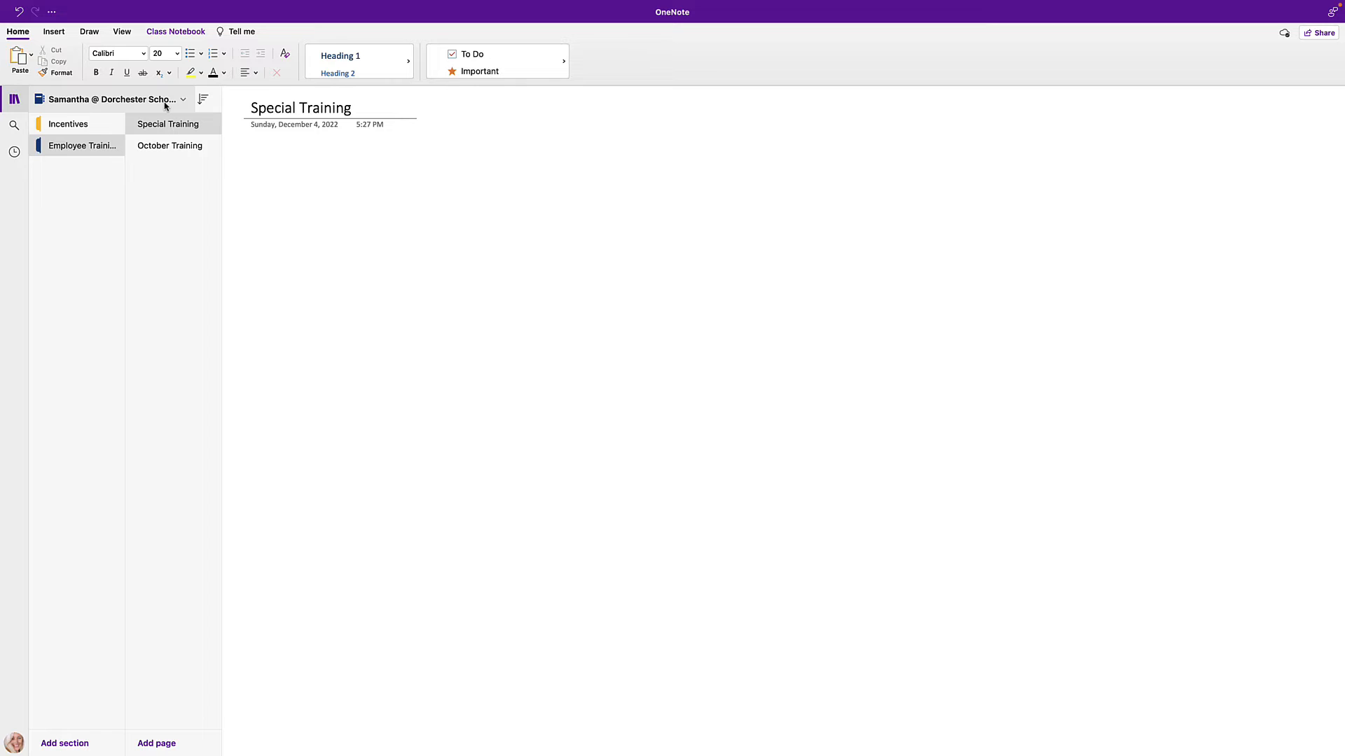
left_click(158, 100)
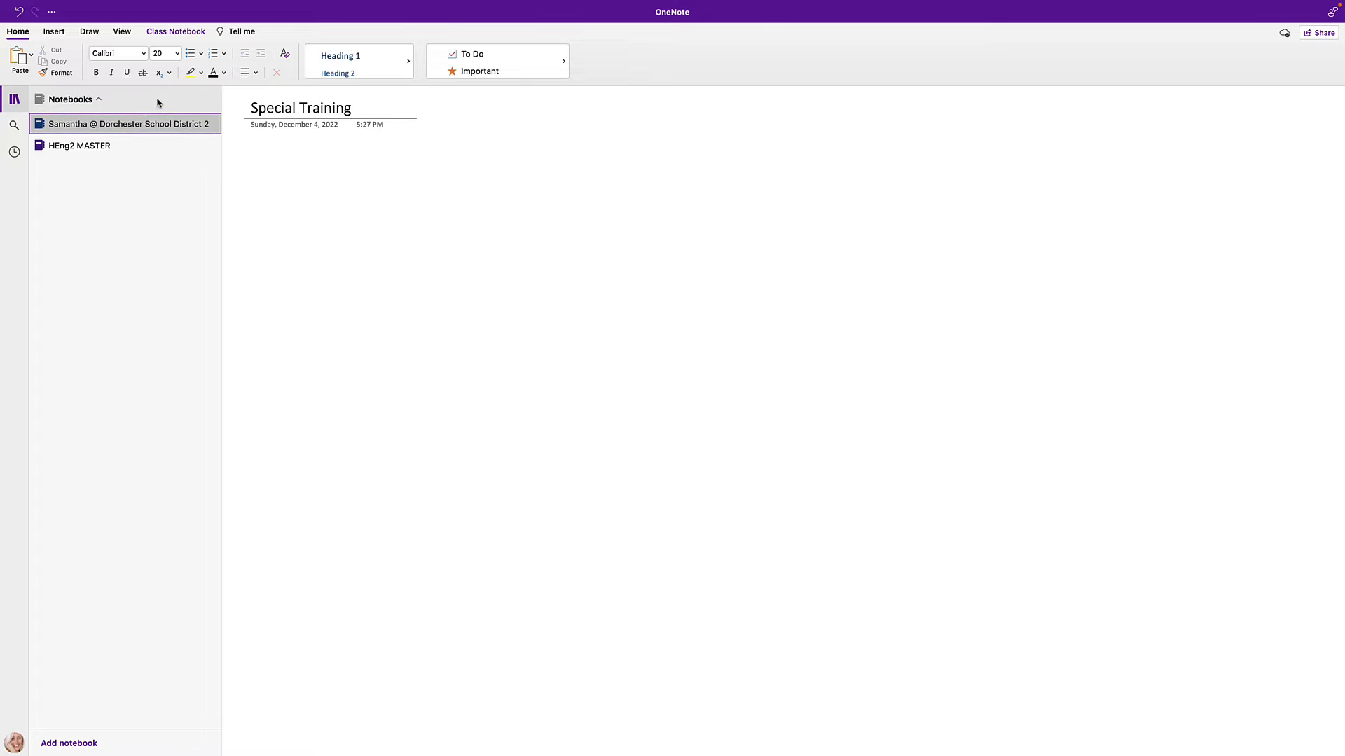
left_click(99, 147)
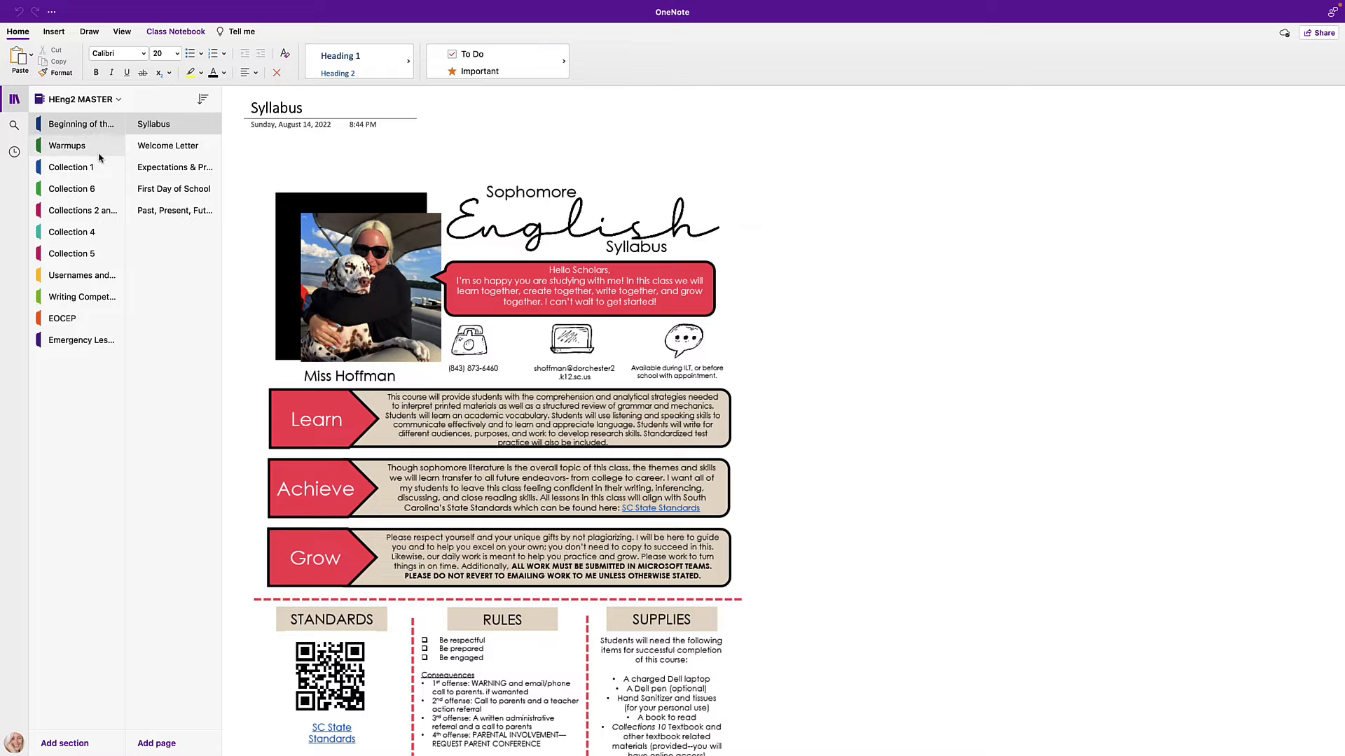
- Look through the pages of the Collection 1 section and view the Collection 5 section
left_click(98, 174)
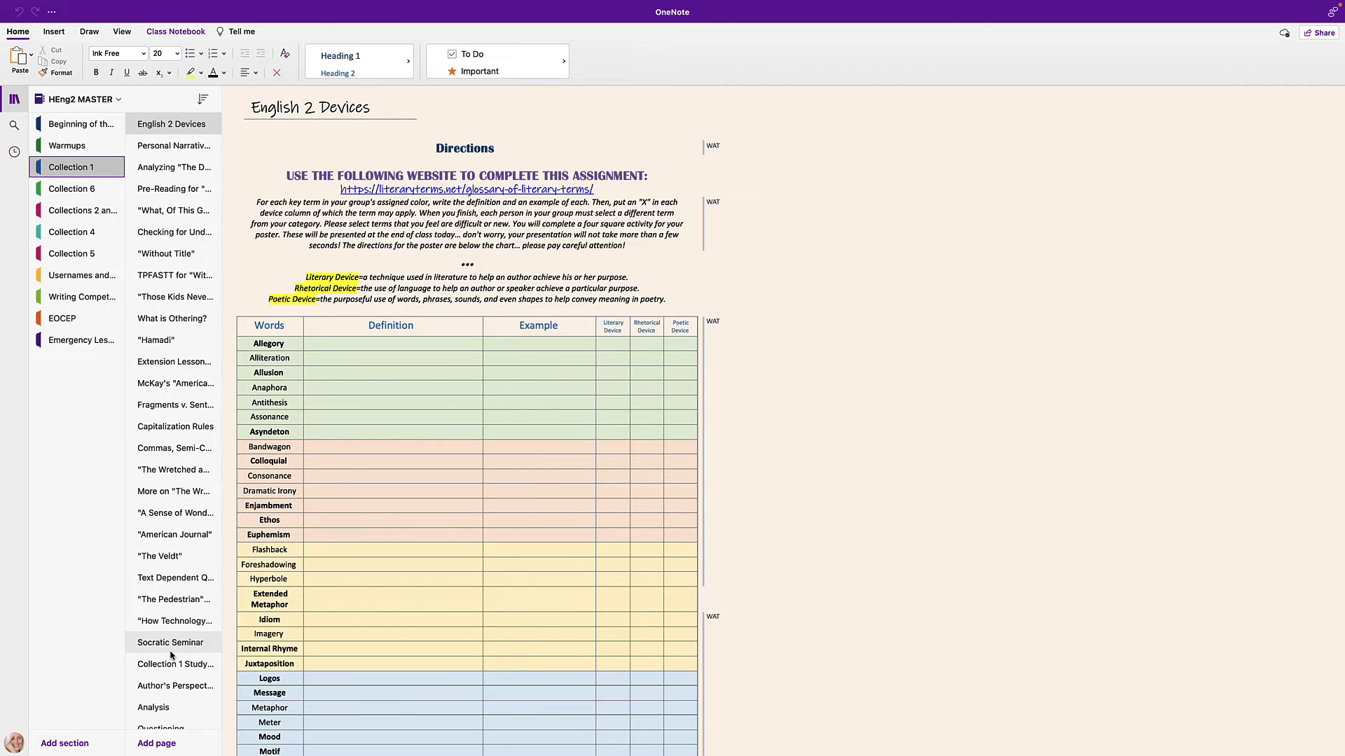
scroll(172, 651, "down", 2)
scroll(170, 655, "up", 2)
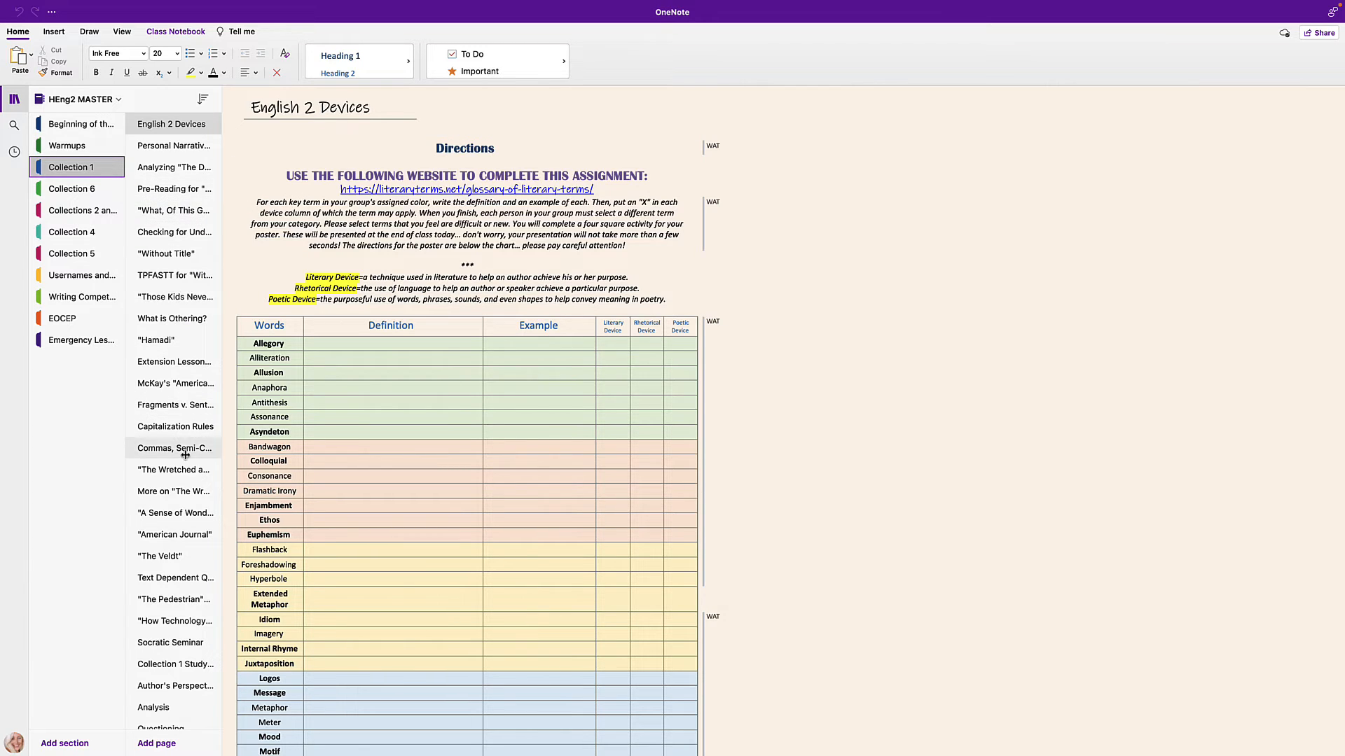
left_click(84, 256)
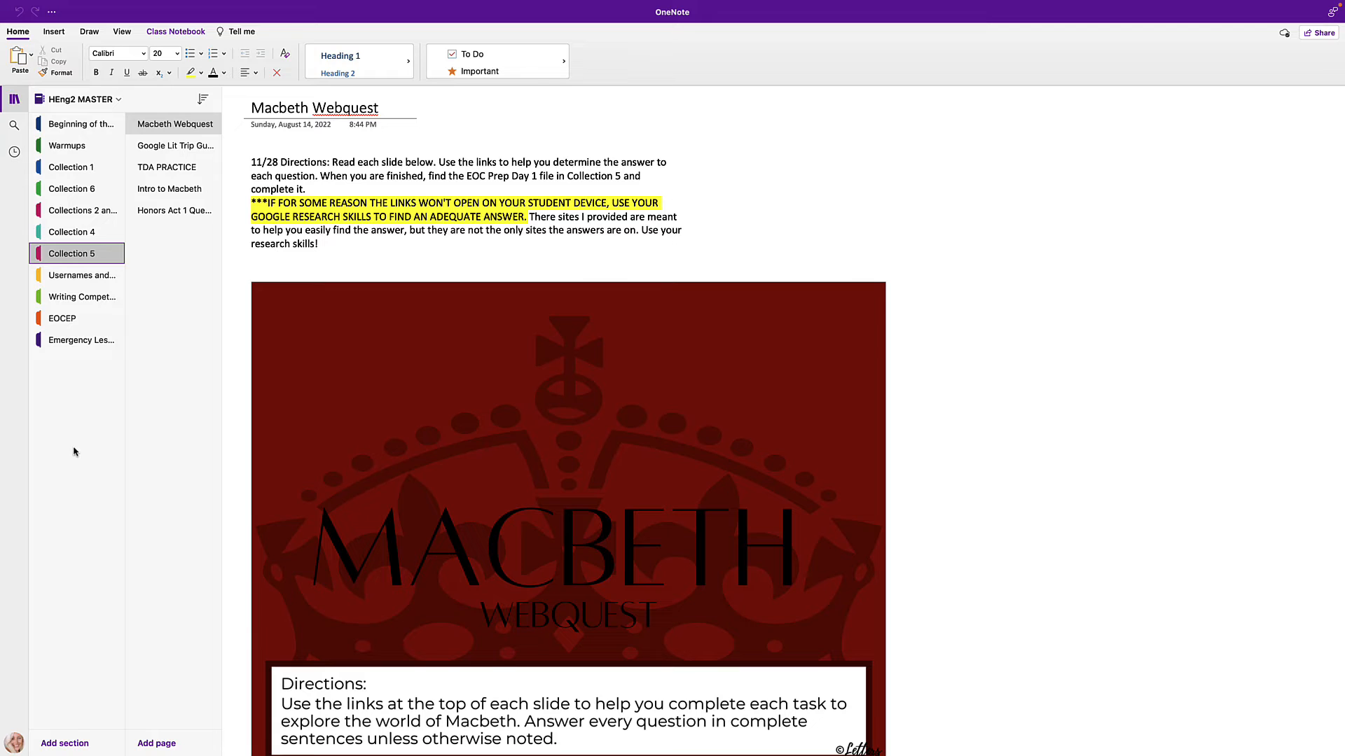
- Examine the Collection 6 pages on sub directions, WWII/Nazi Propaganda, Elie Wiesel and Survivor Story Research and Reflection
left_click(99, 190)
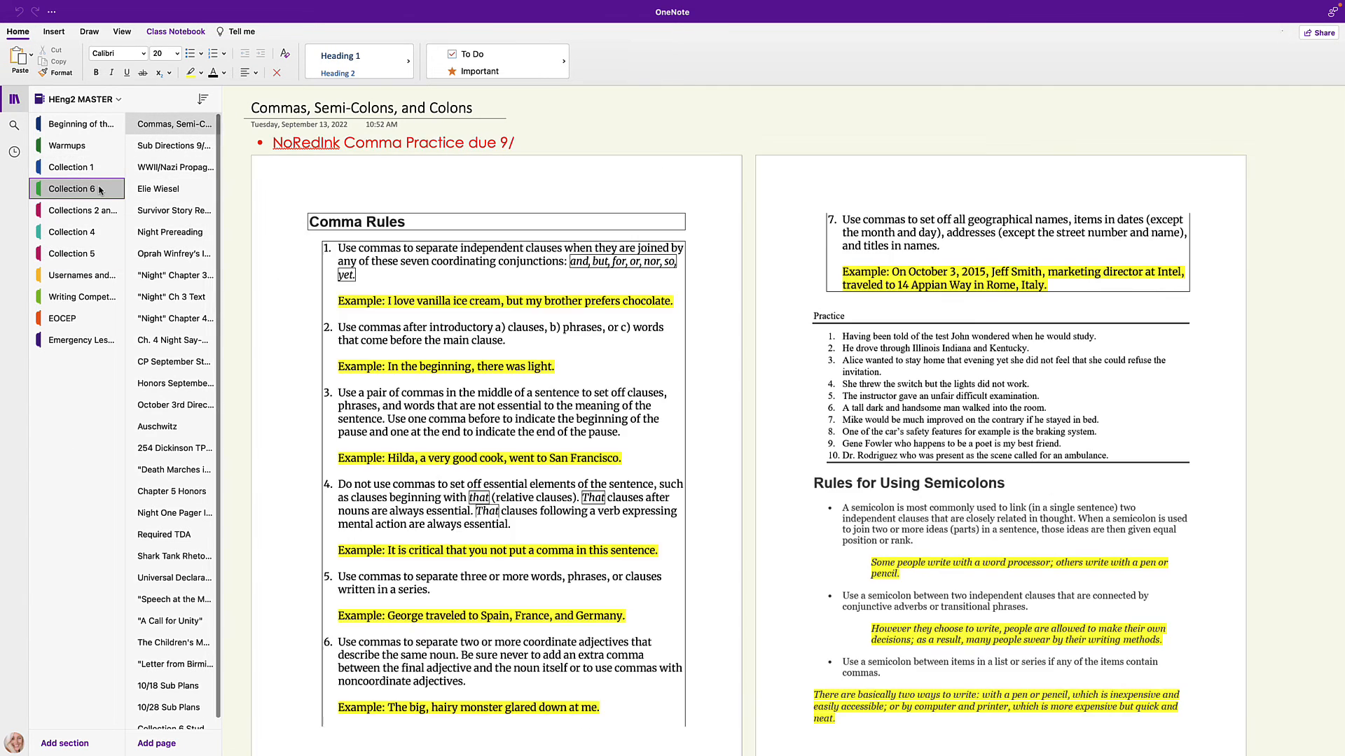
left_click(175, 150)
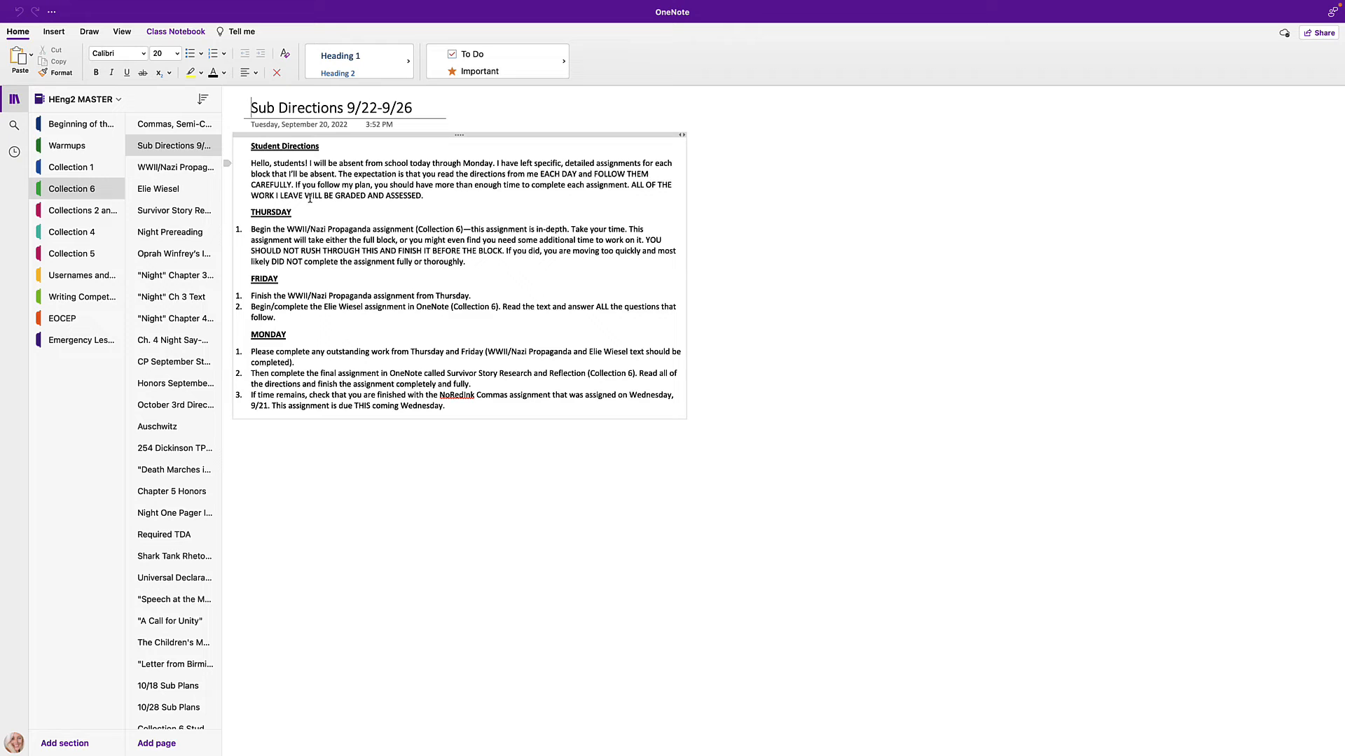
left_click(176, 171)
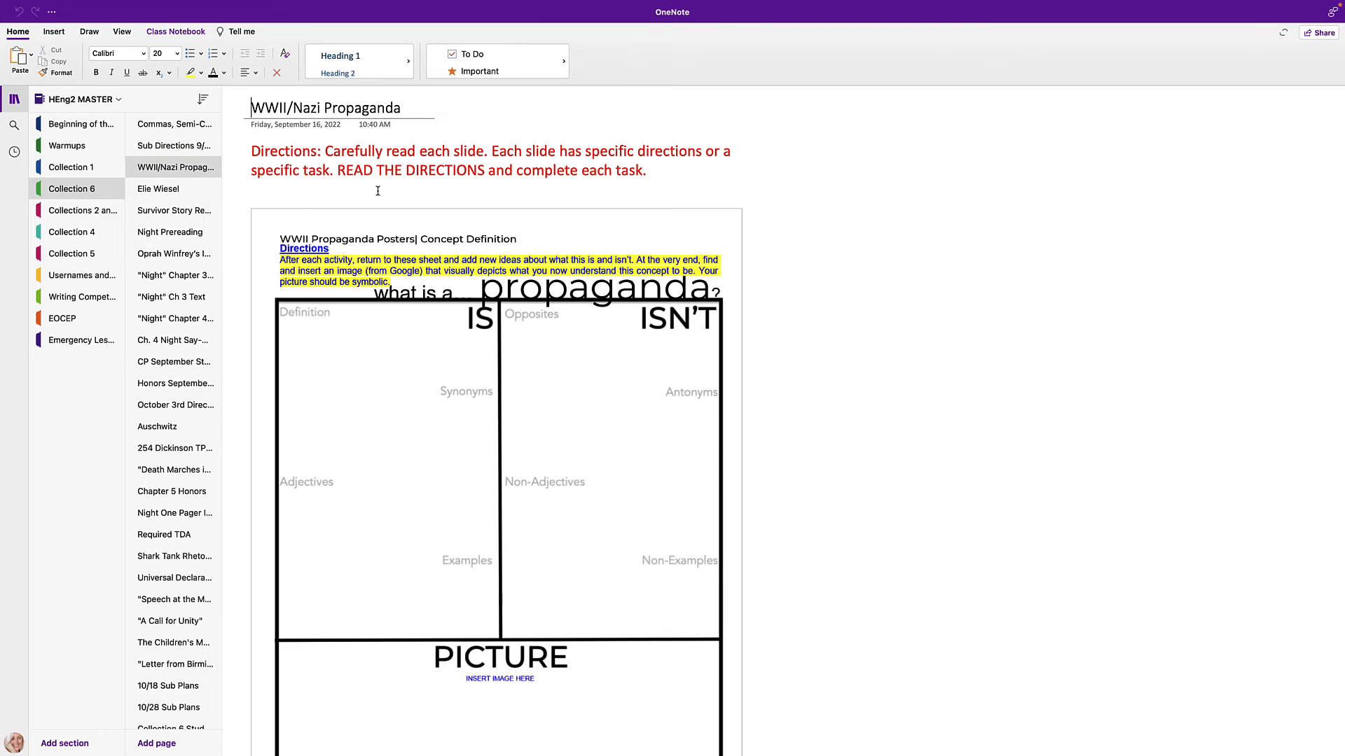
left_click(187, 198)
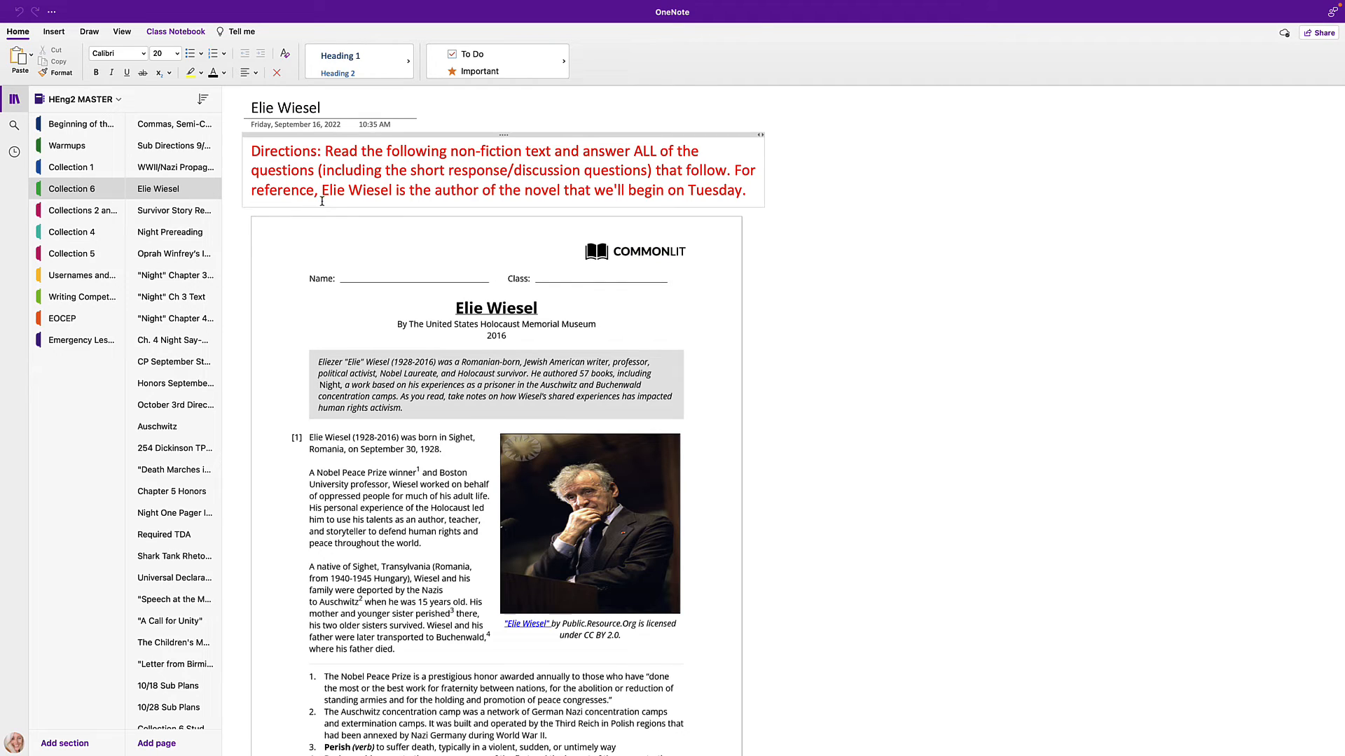
scroll(371, 335, "down", 20)
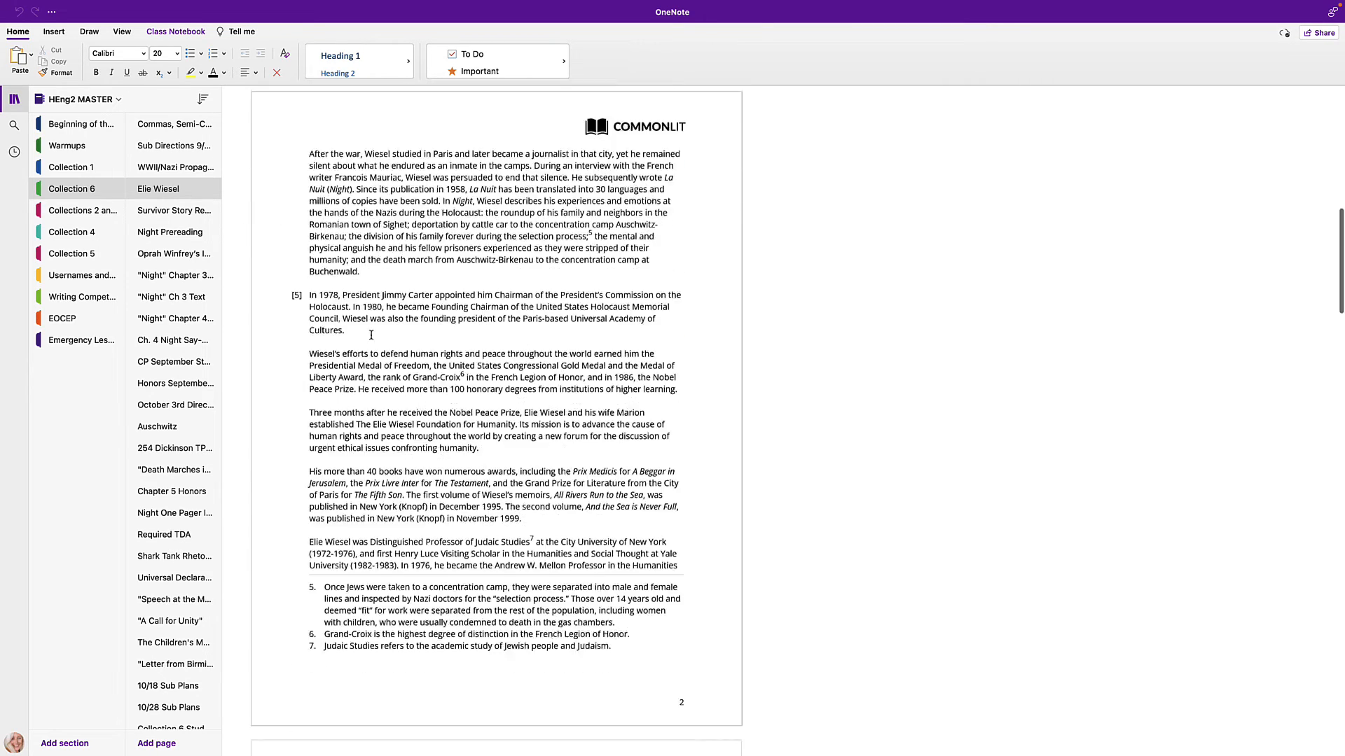
scroll(371, 335, "down", 7)
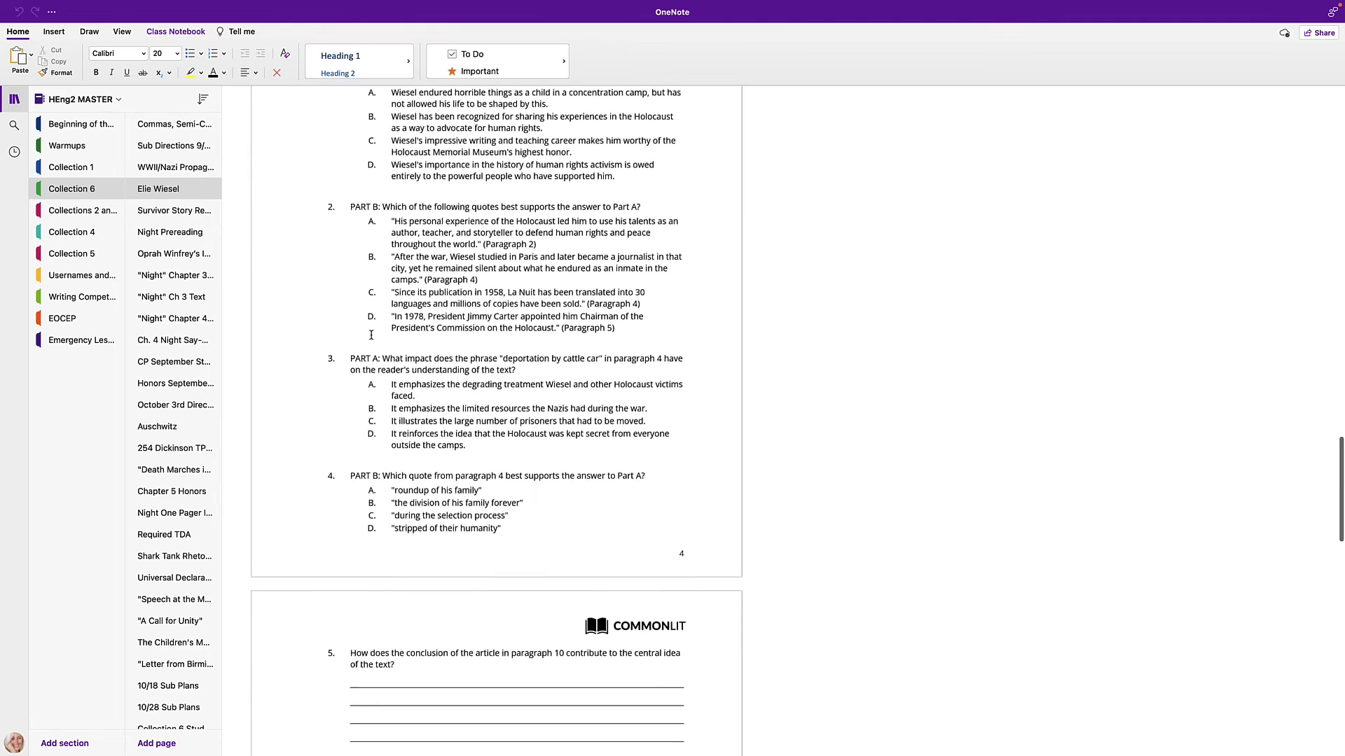
left_click(148, 213)
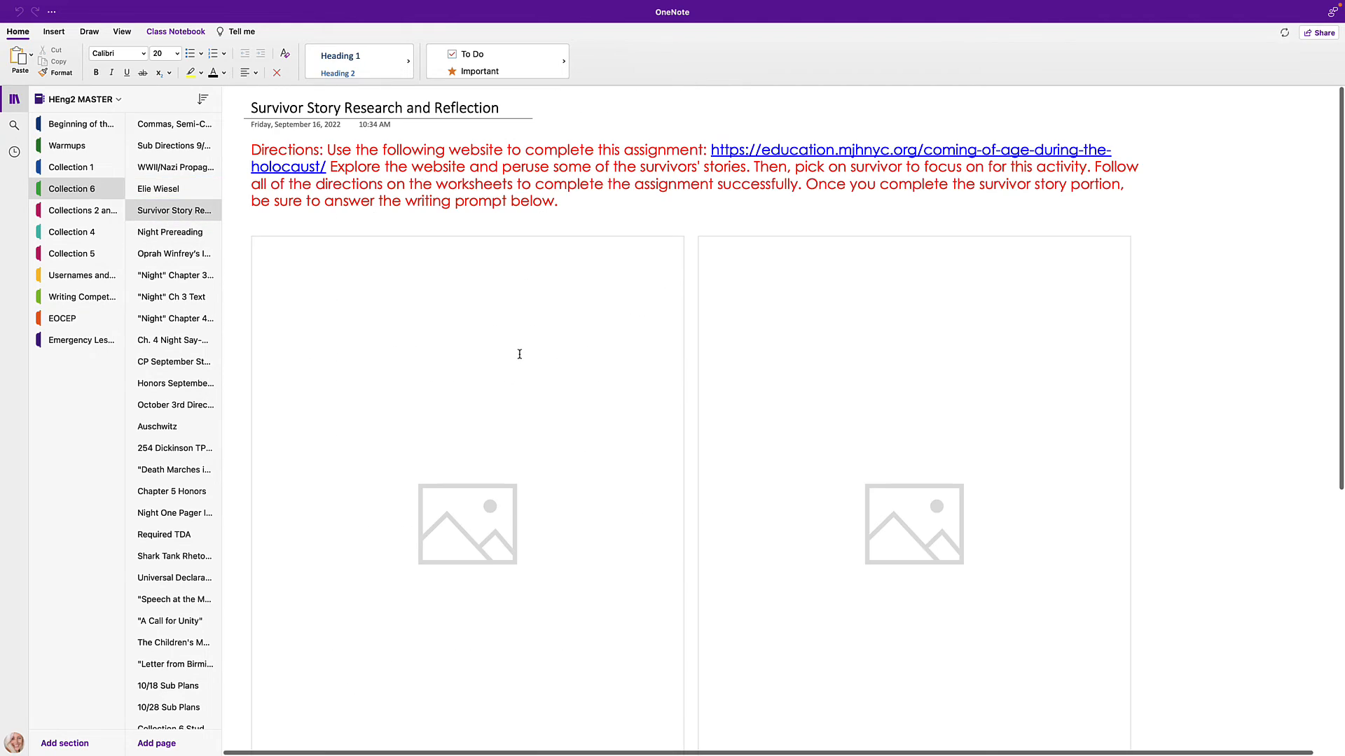
scroll(519, 353, "down", 10)
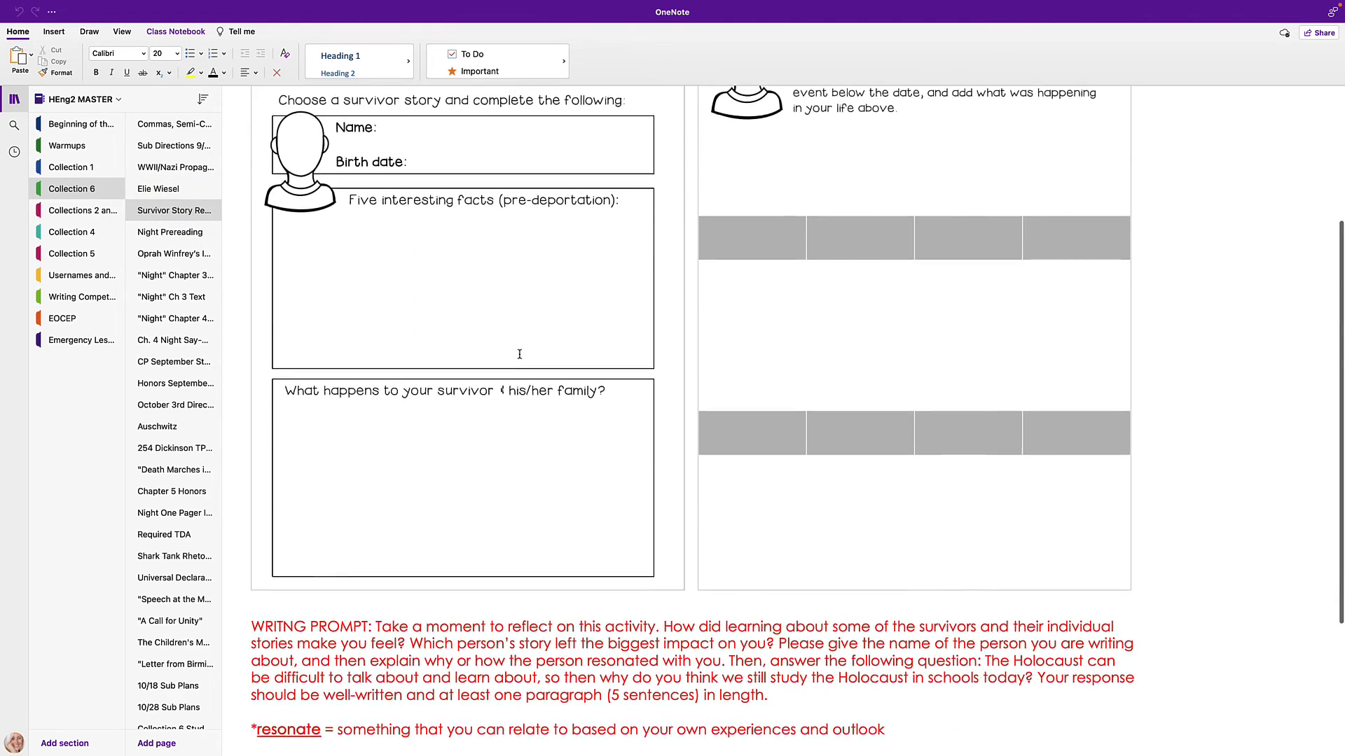
- Look over the survivor story worksheet, then view the poem and analysis chart on the 254 Dickinson TPFASTT page
scroll(519, 354, "up", 7)
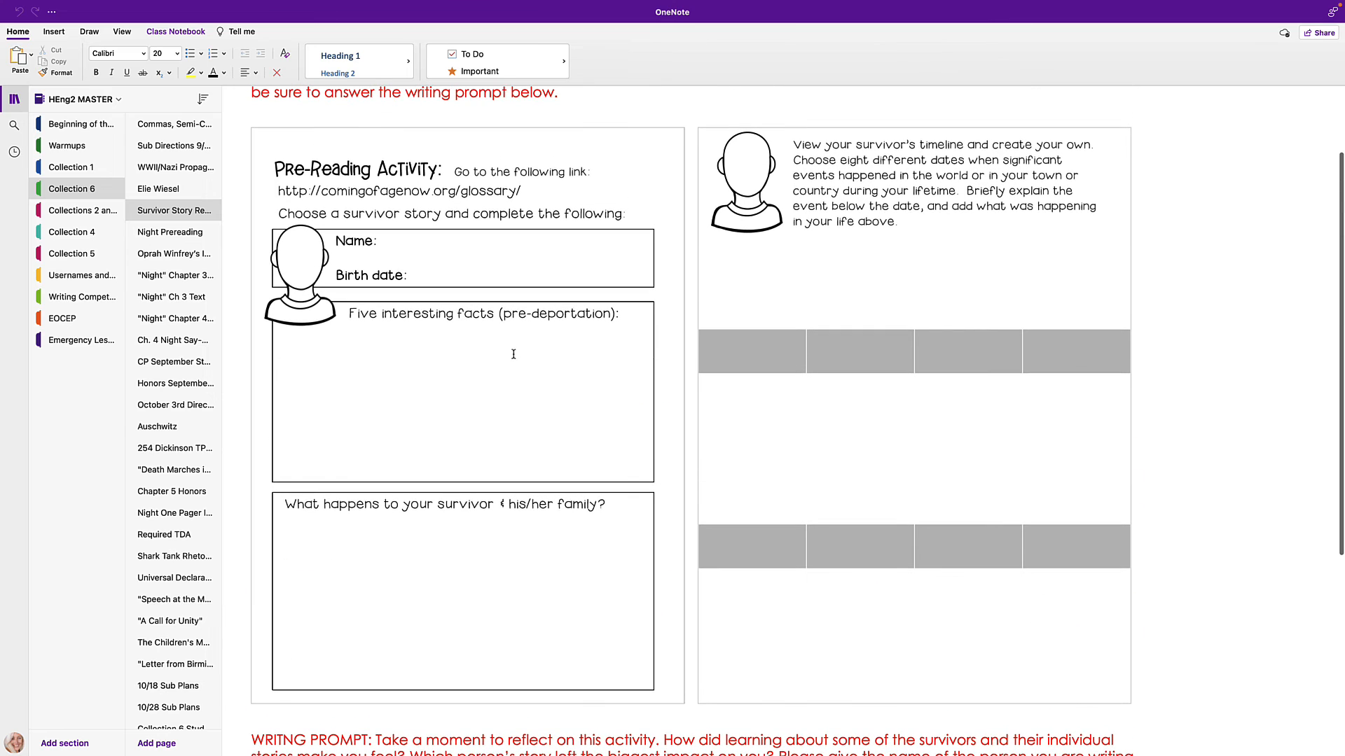
left_click(175, 448)
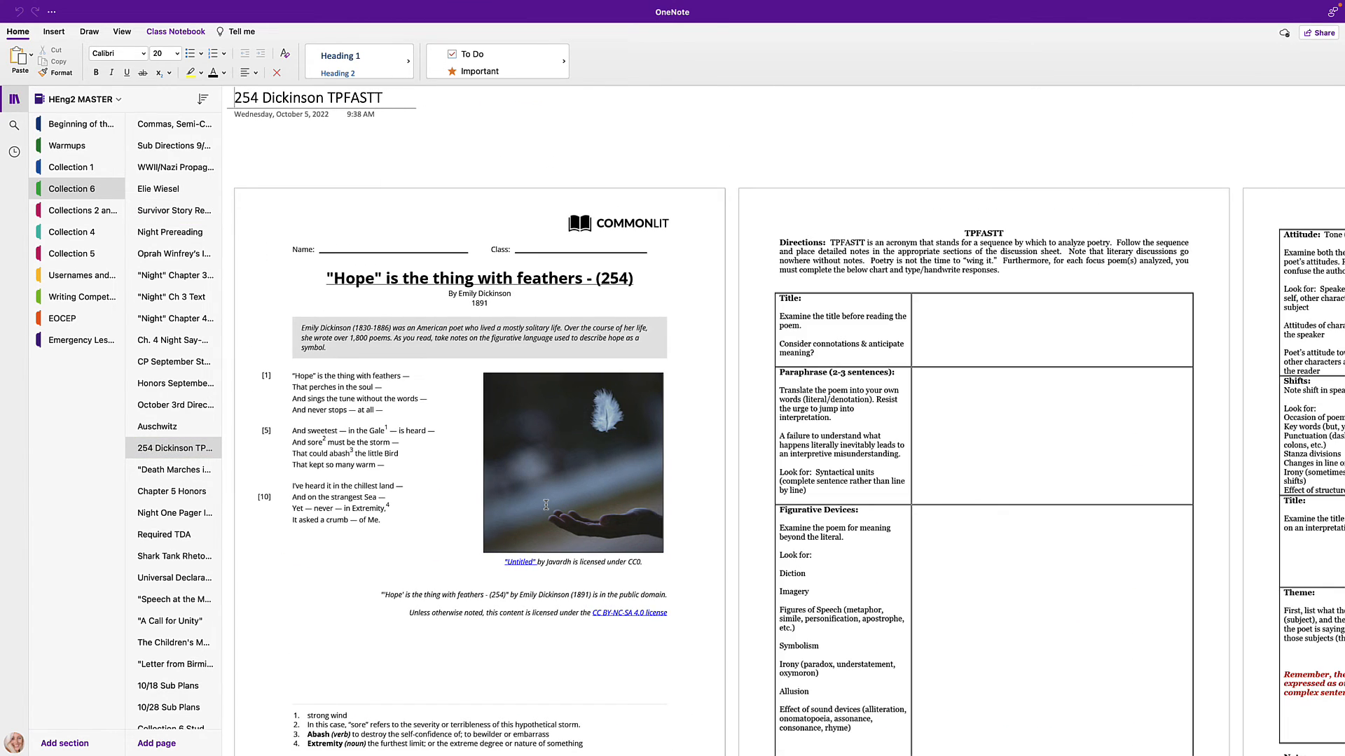
scroll(545, 505, "right", 10)
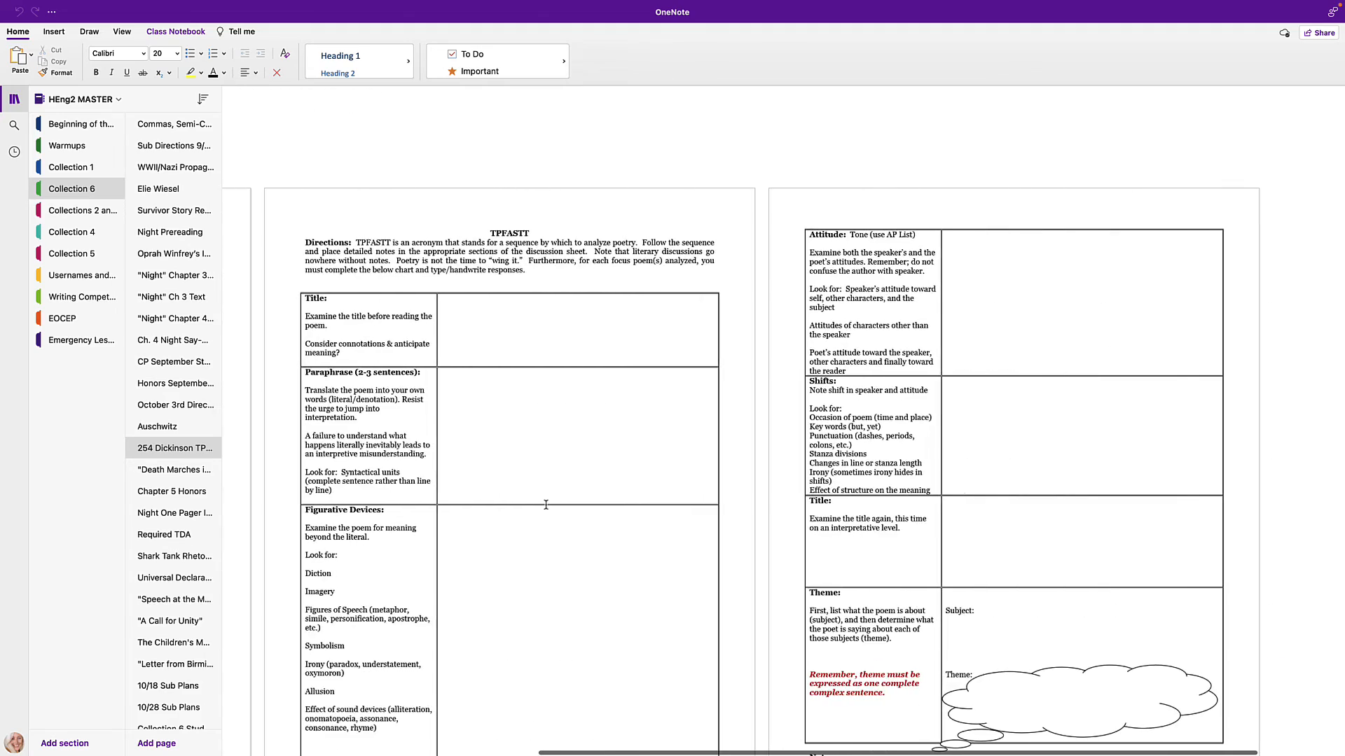
scroll(546, 504, "left", 7)
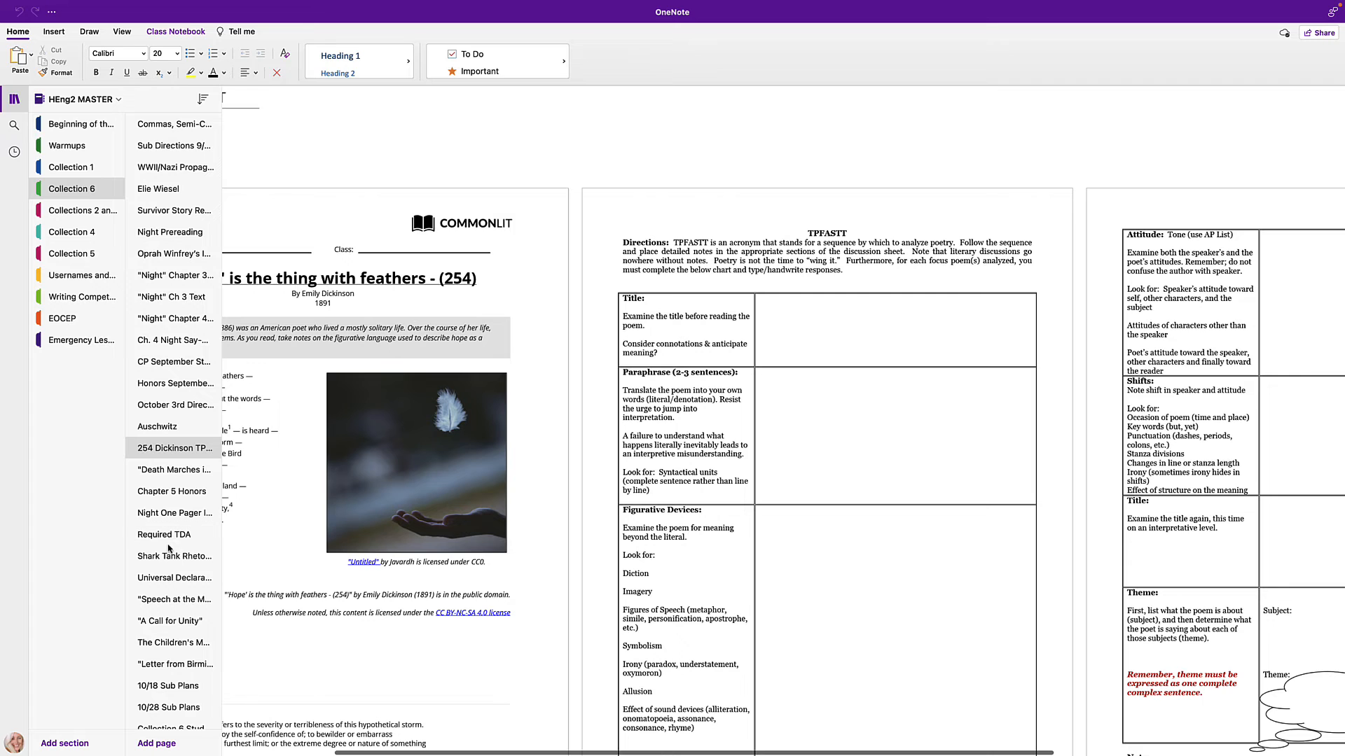
- Read through the "Speech at the March on Washington" page and return to the 254 Dickinson TPFASTT page
left_click(175, 599)
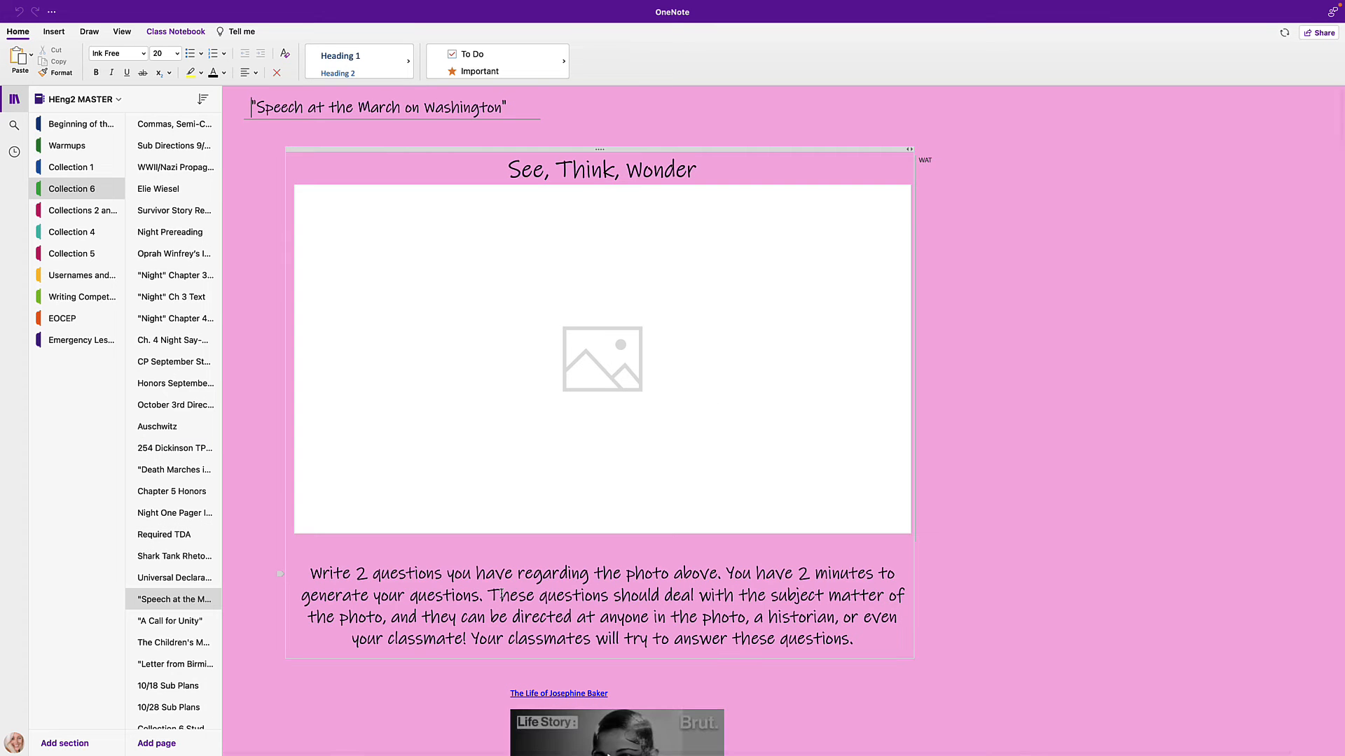
scroll(502, 595, "down", 5)
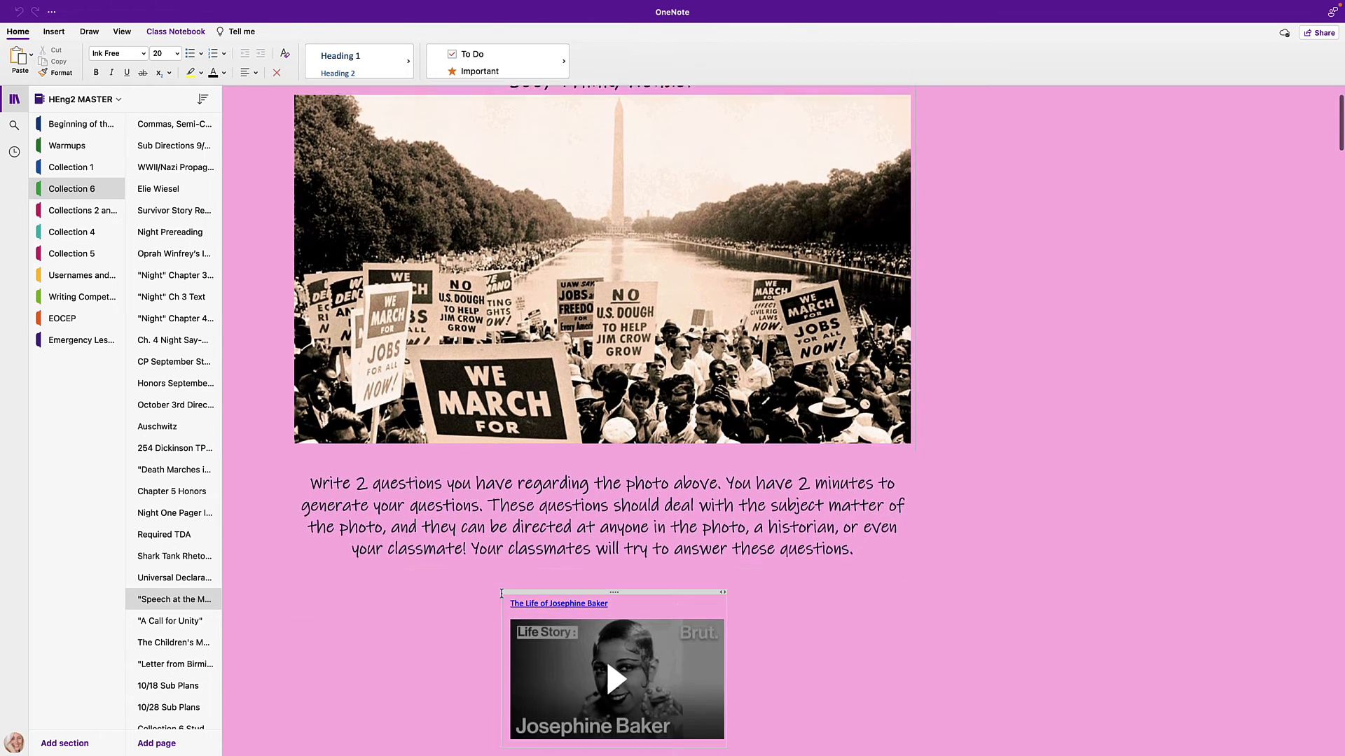
scroll(502, 594, "down", 10)
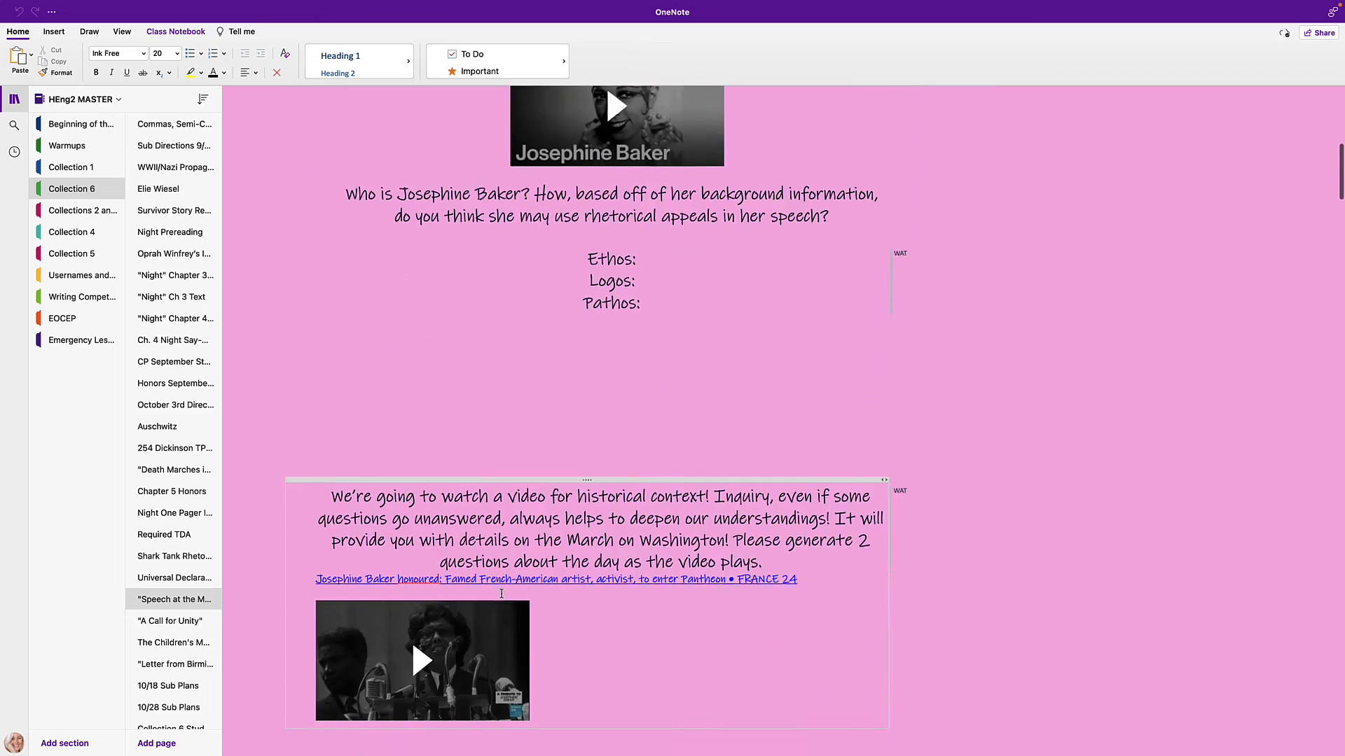
scroll(502, 594, "down", 15)
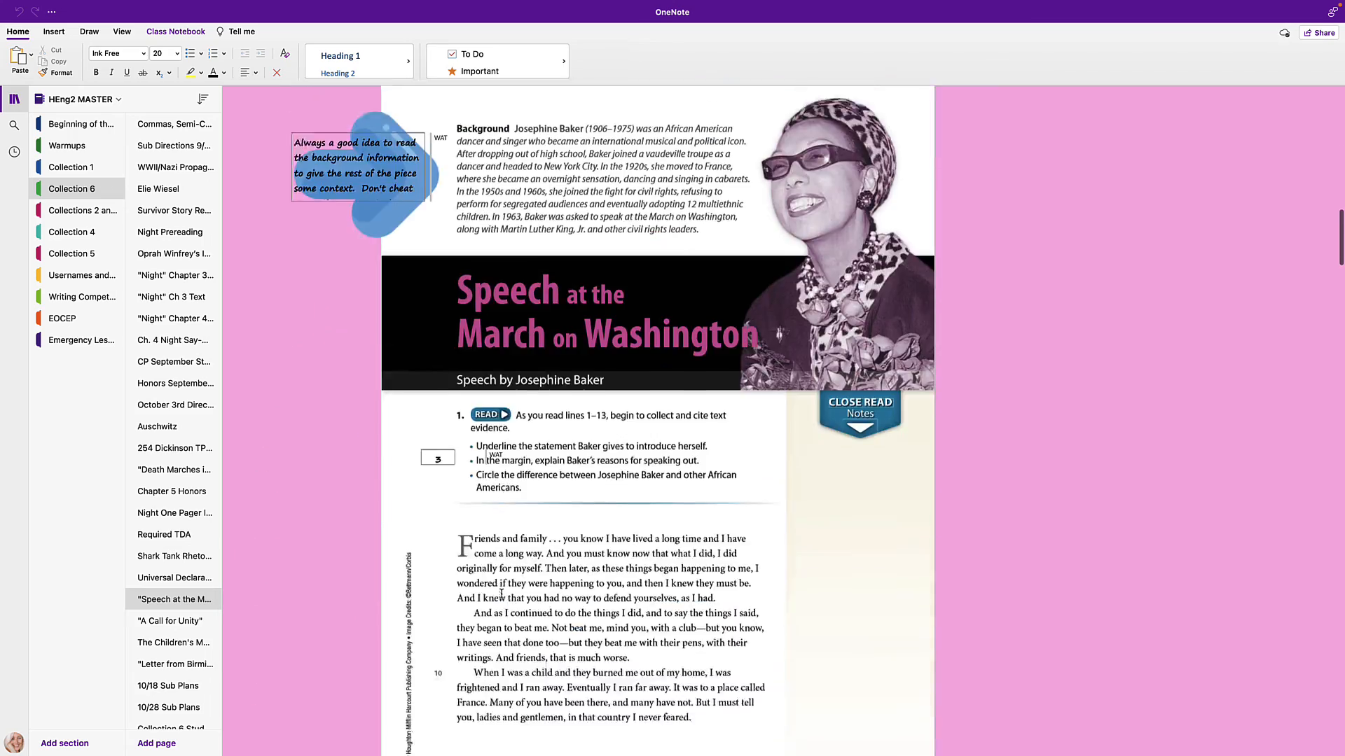
scroll(501, 593, "down", 20)
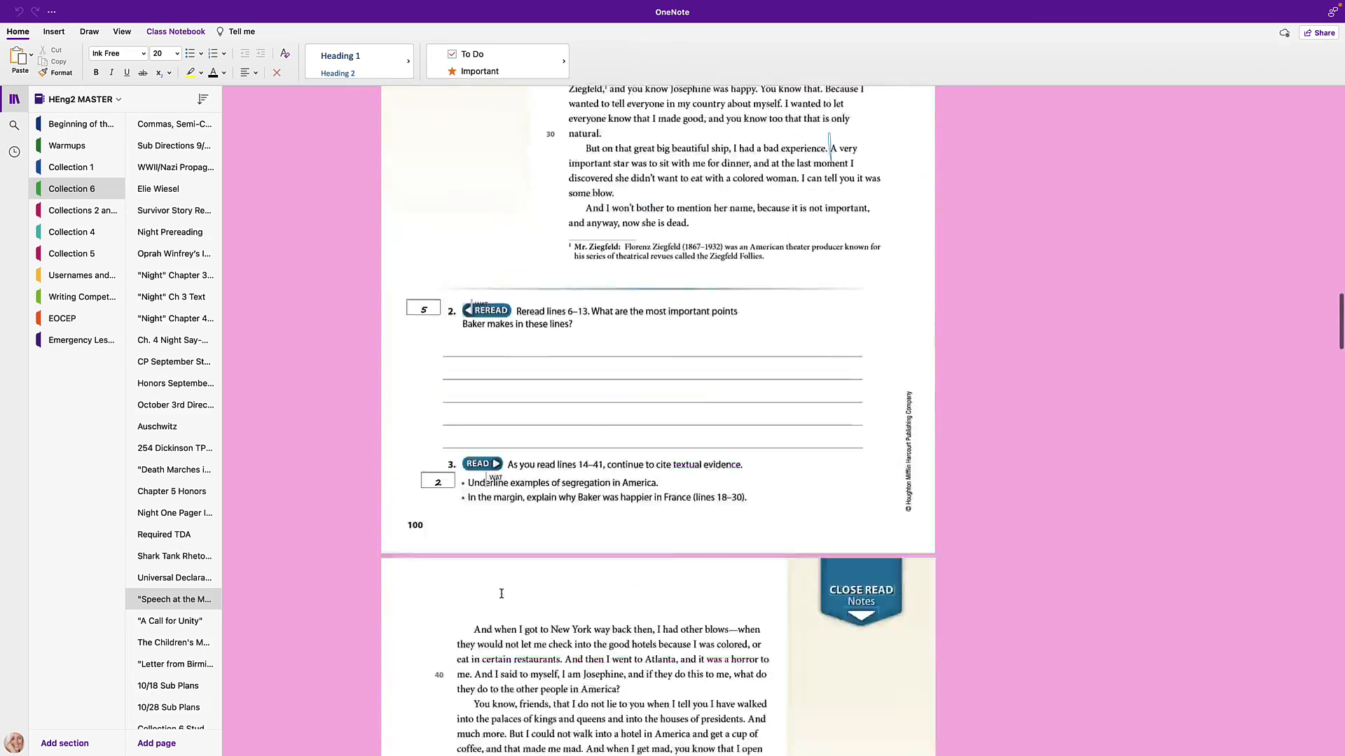
scroll(502, 594, "down", 1)
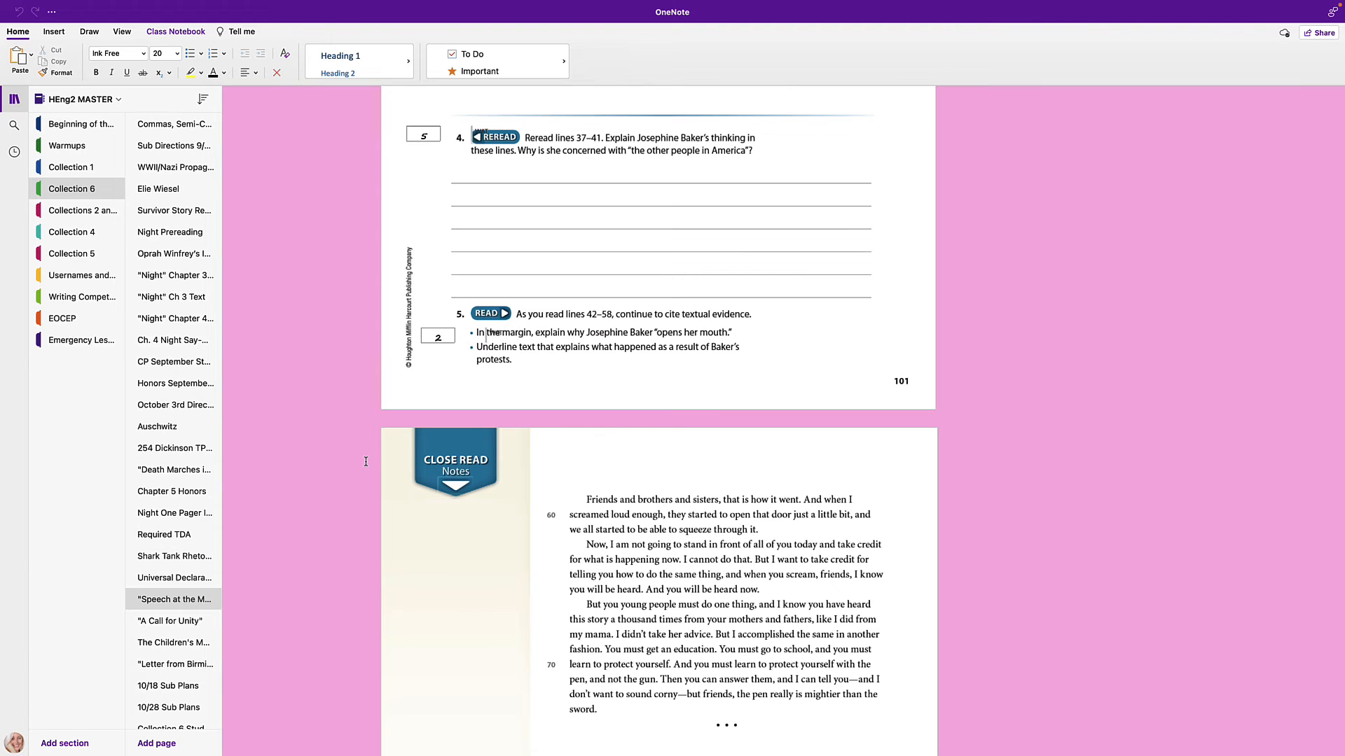
left_click(208, 451)
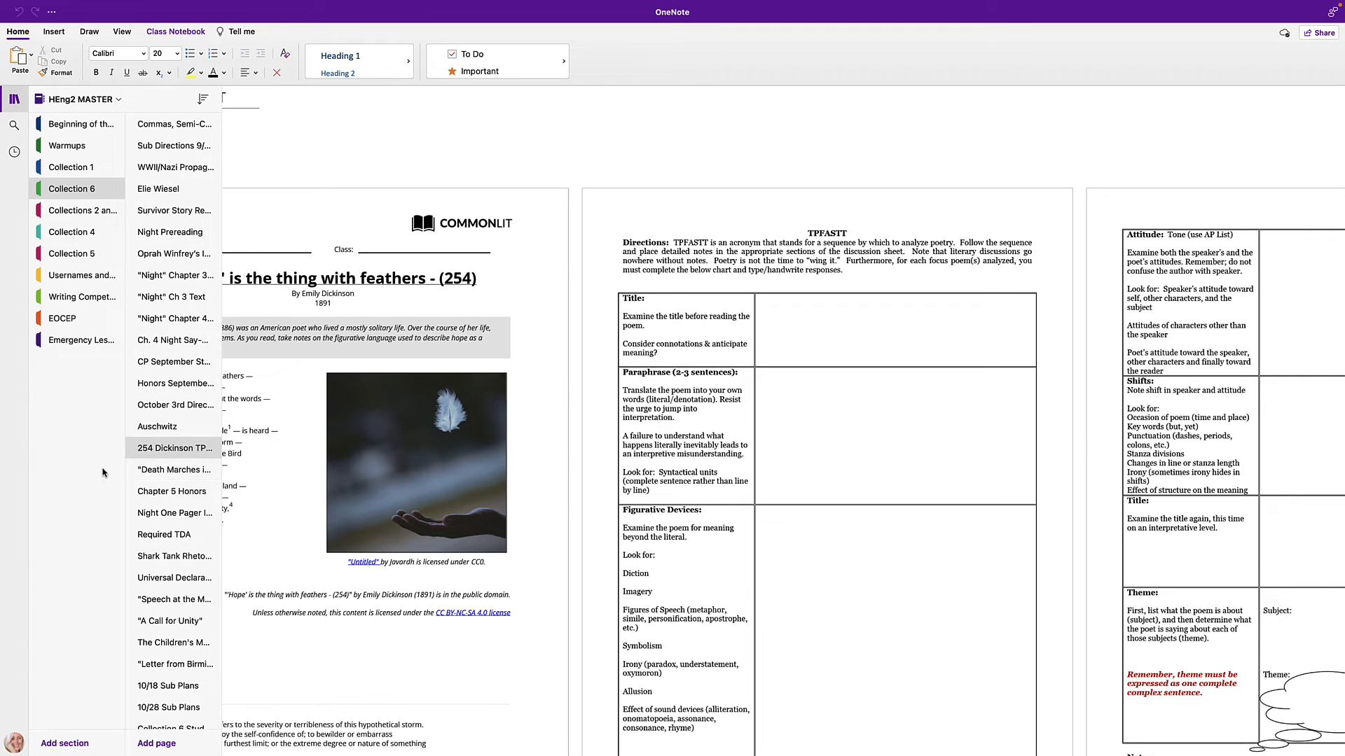
- Switch back to the personal Dorchester School District 2 notebook
left_click(117, 102)
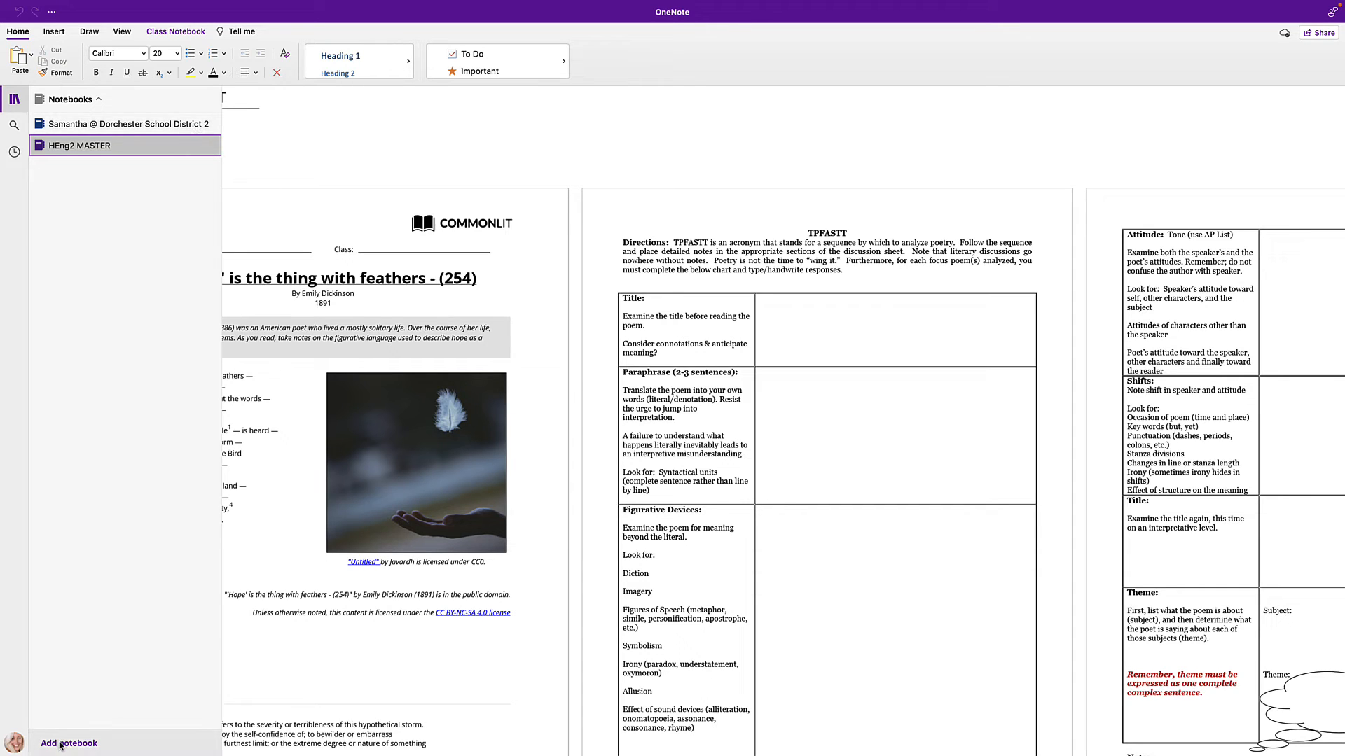
left_click(126, 124)
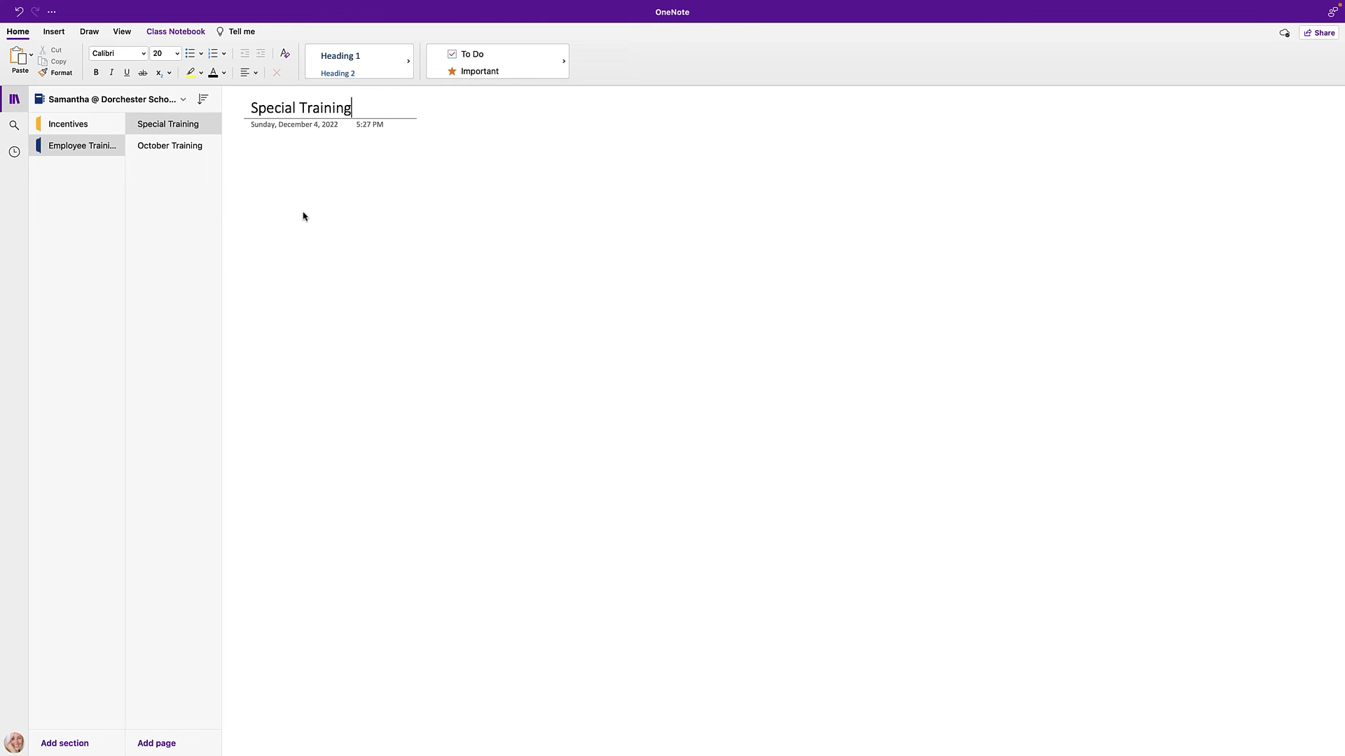
left_click(96, 103)
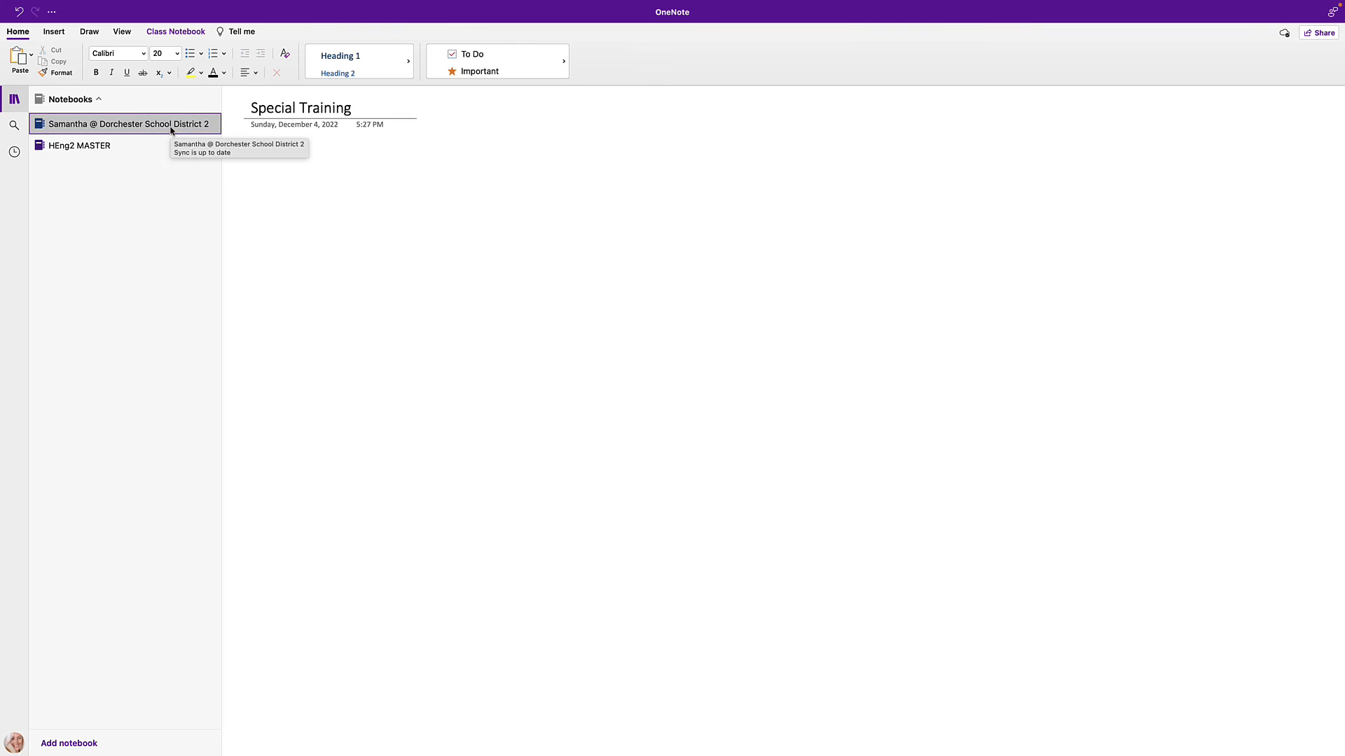
left_click(114, 125)
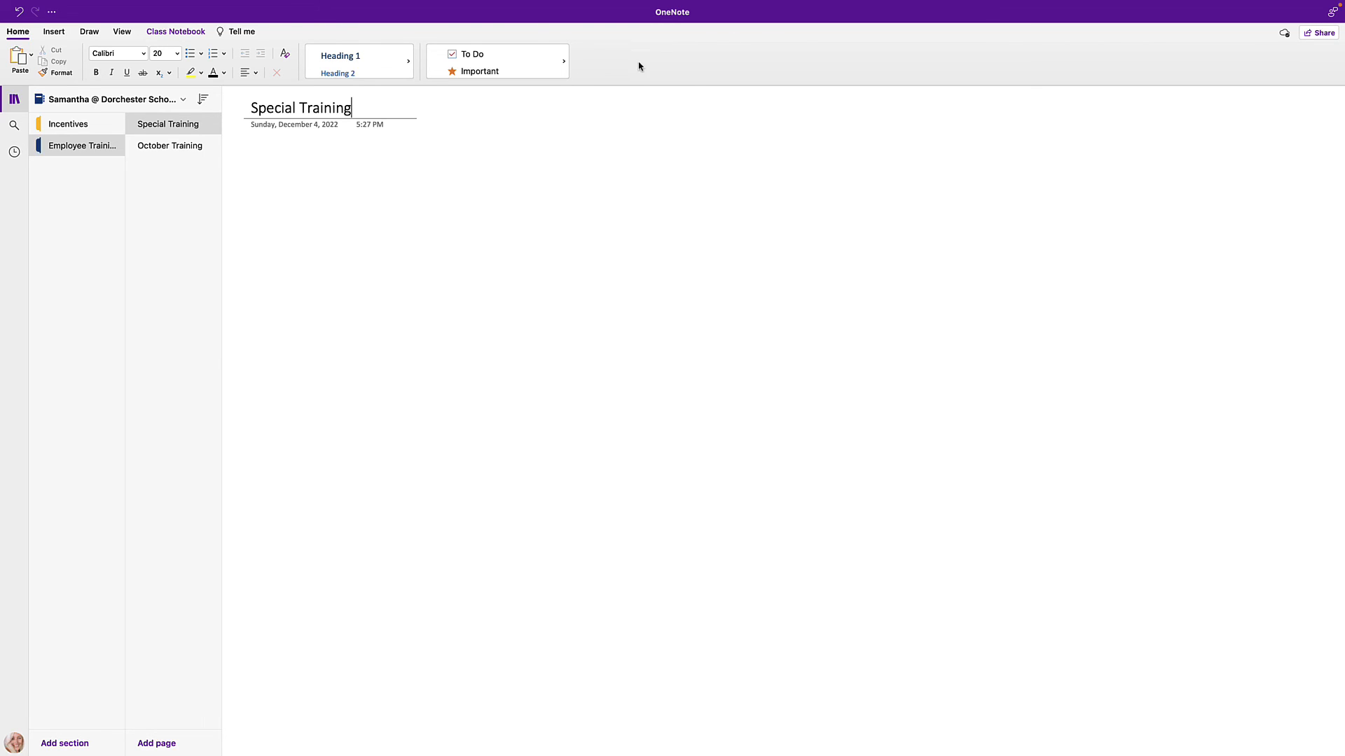
- Set the notebook's sharing link to "Can edit" for people in Dorchester School District 2 with the link, and copy it
mouse_move(991, 4)
left_click(1321, 33)
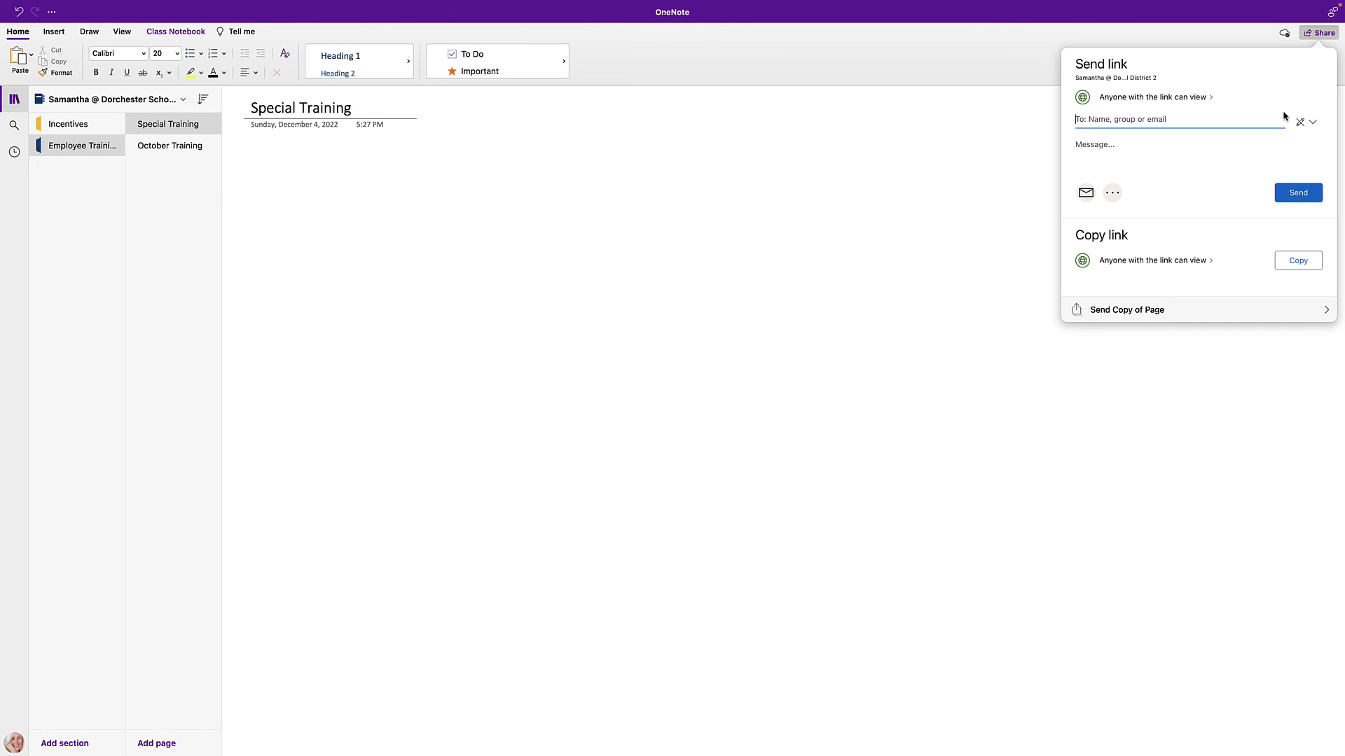
left_click(1132, 106)
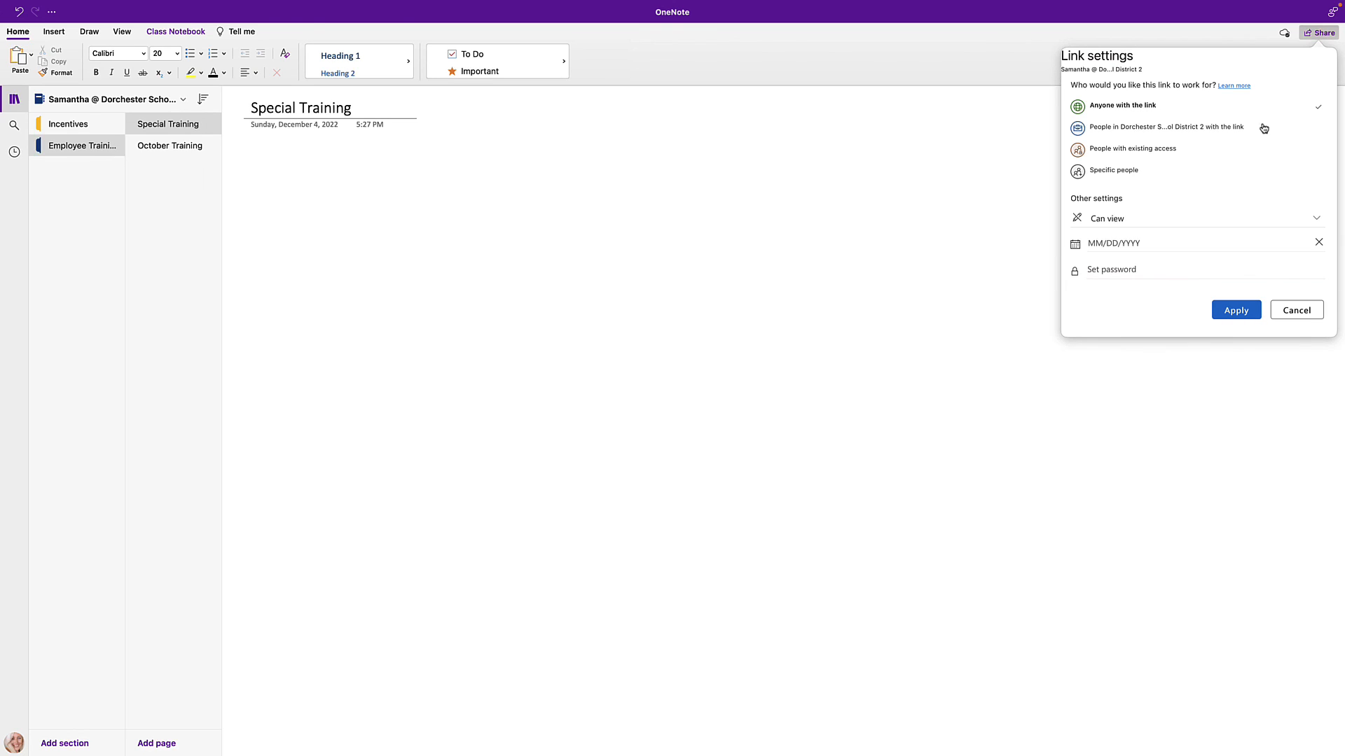
left_click(1129, 131)
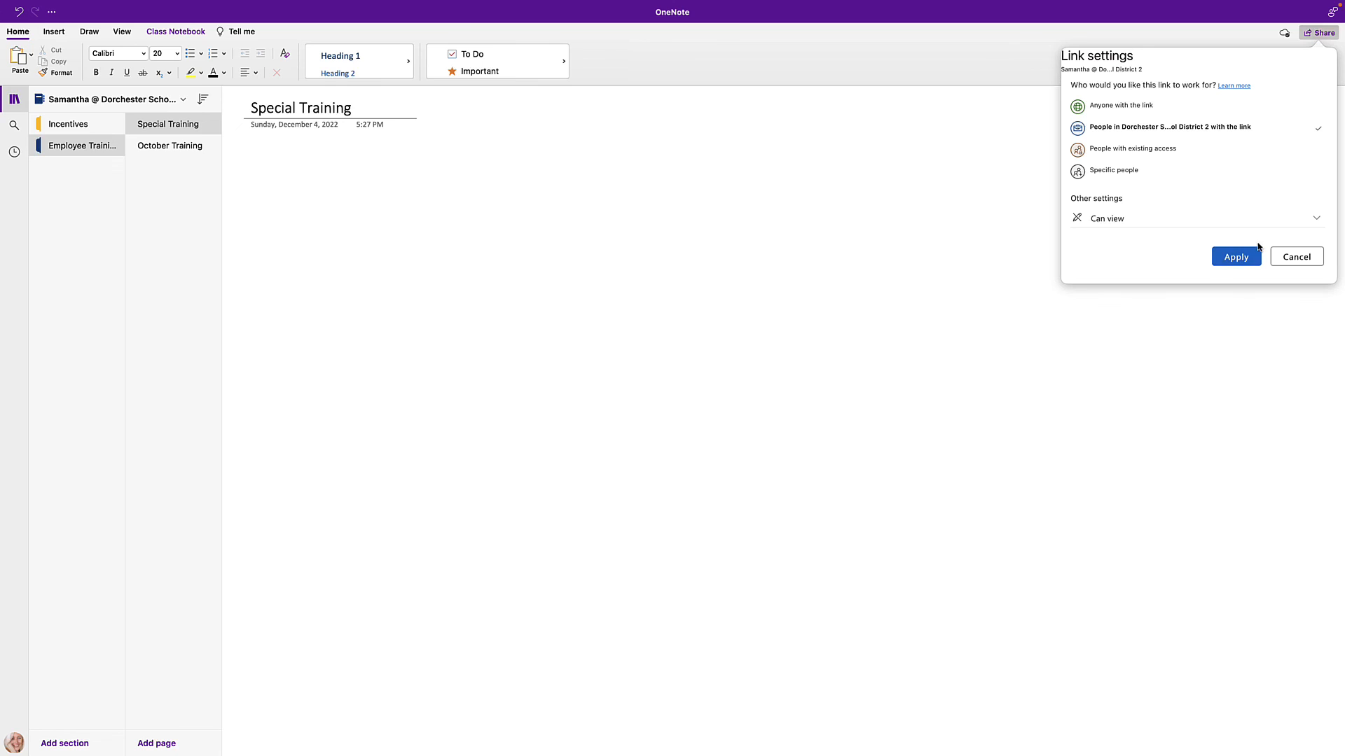
left_click(1105, 224)
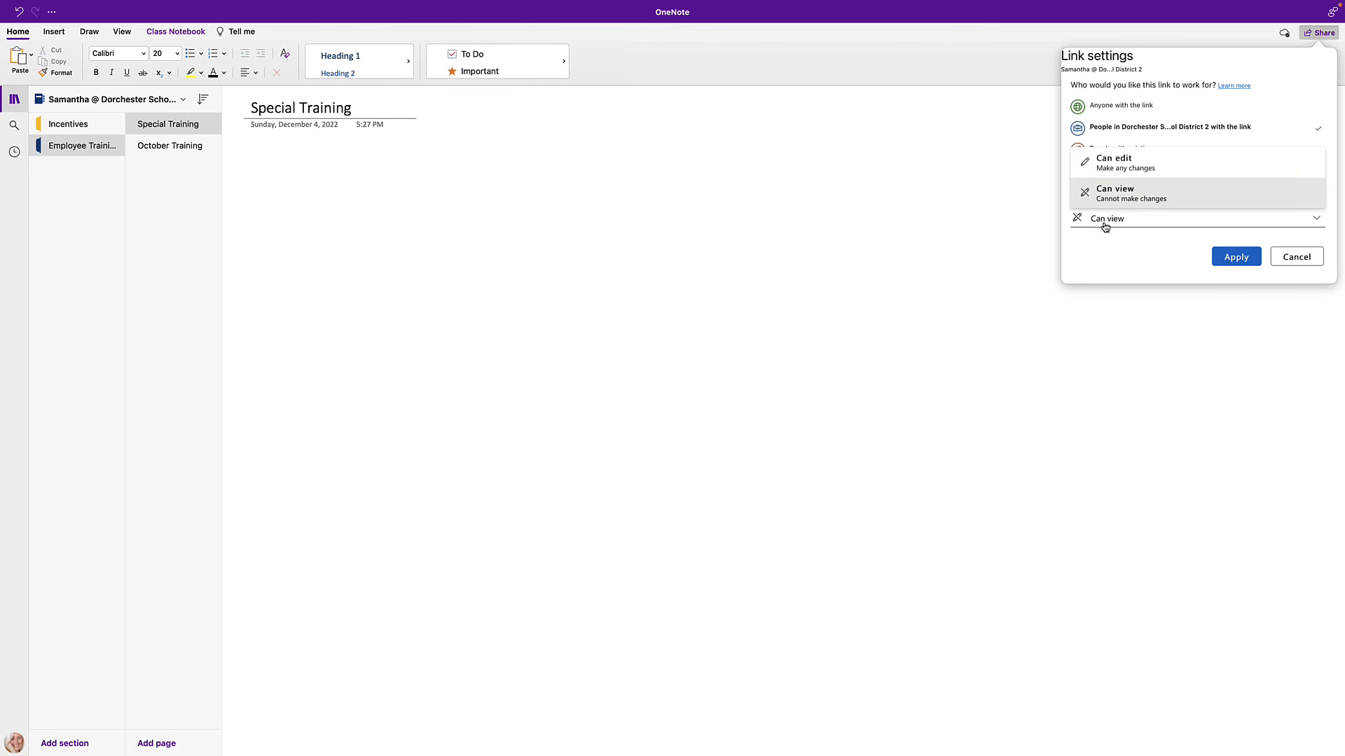
left_click(1107, 167)
left_click(1227, 258)
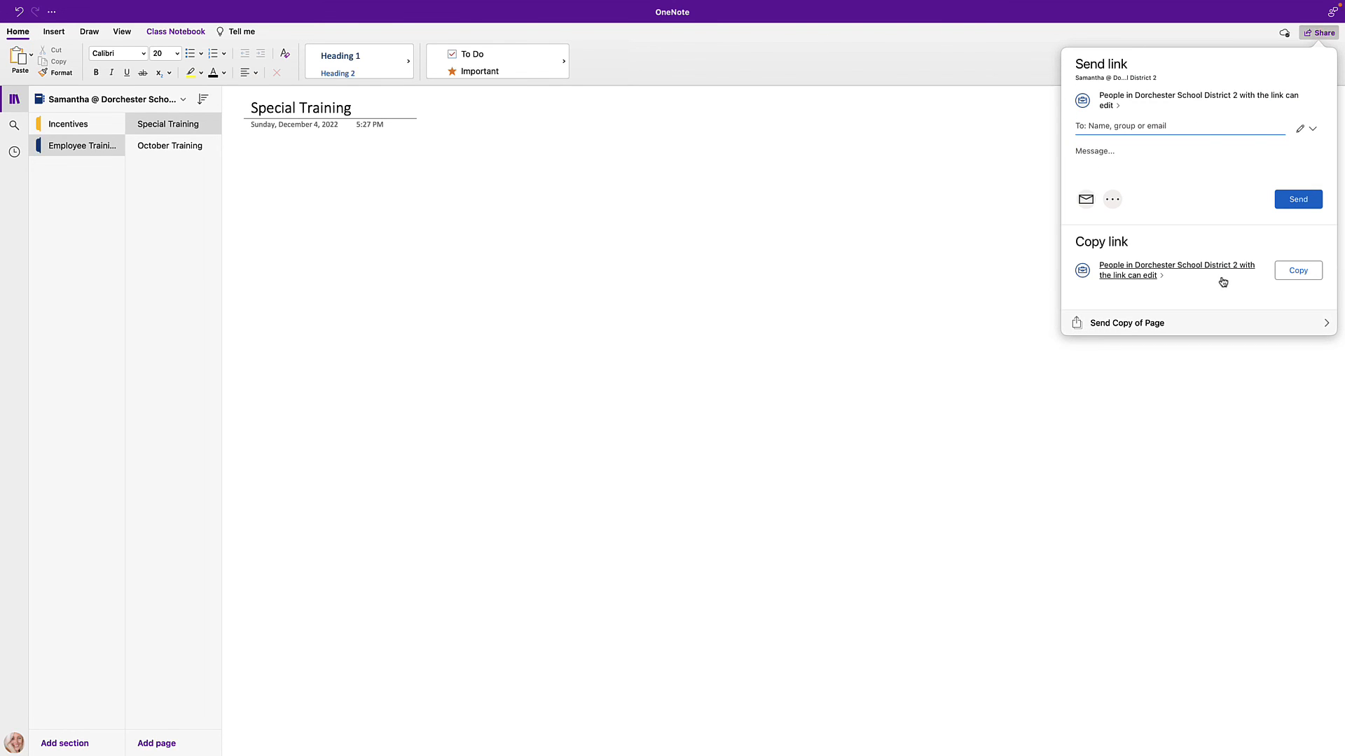
left_click(1298, 271)
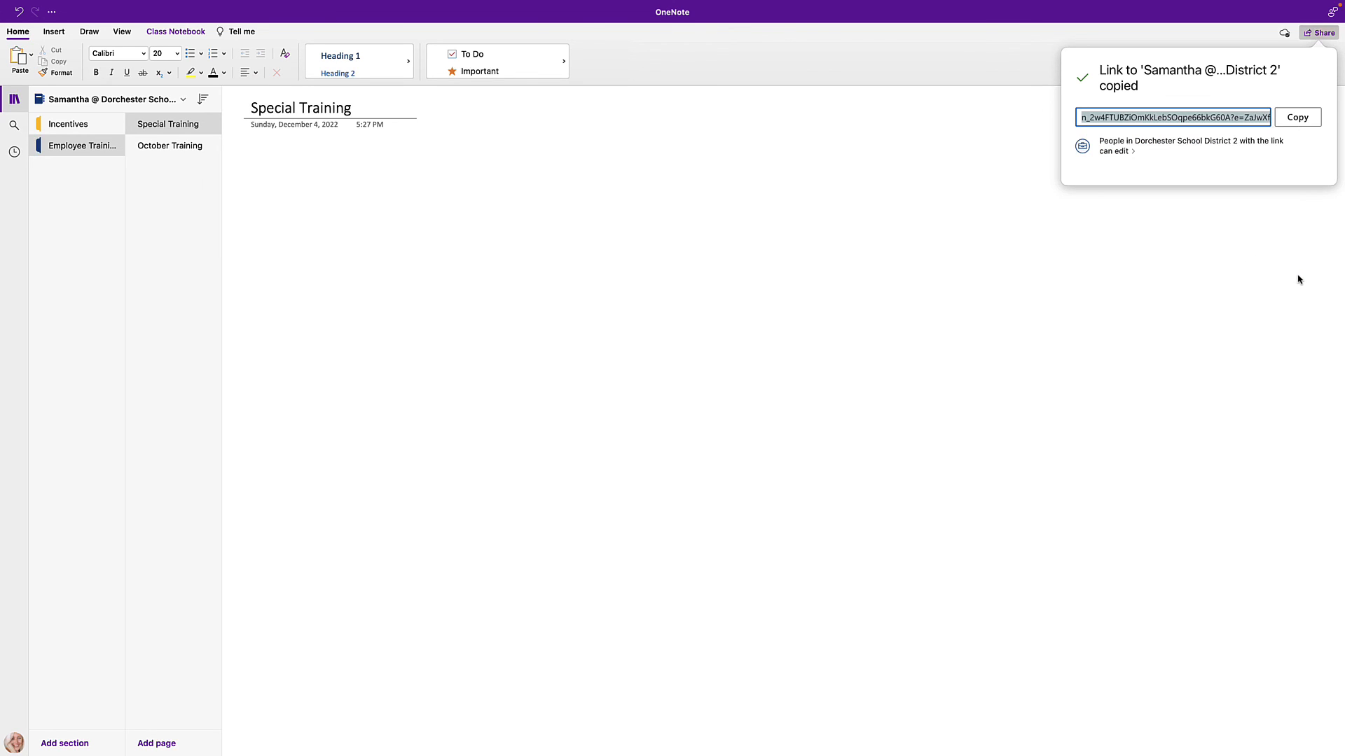